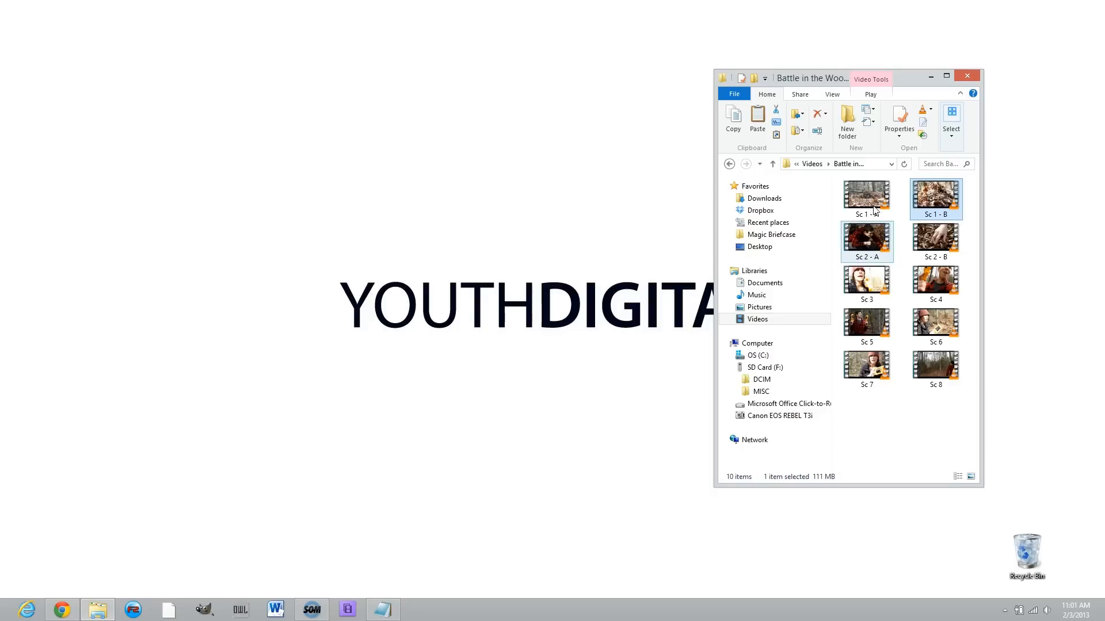
# - Preview the Sc 1 - B clip, skipping ahead to about five seconds, pause it, and close the player
pyautogui.doubleClick(939, 188)
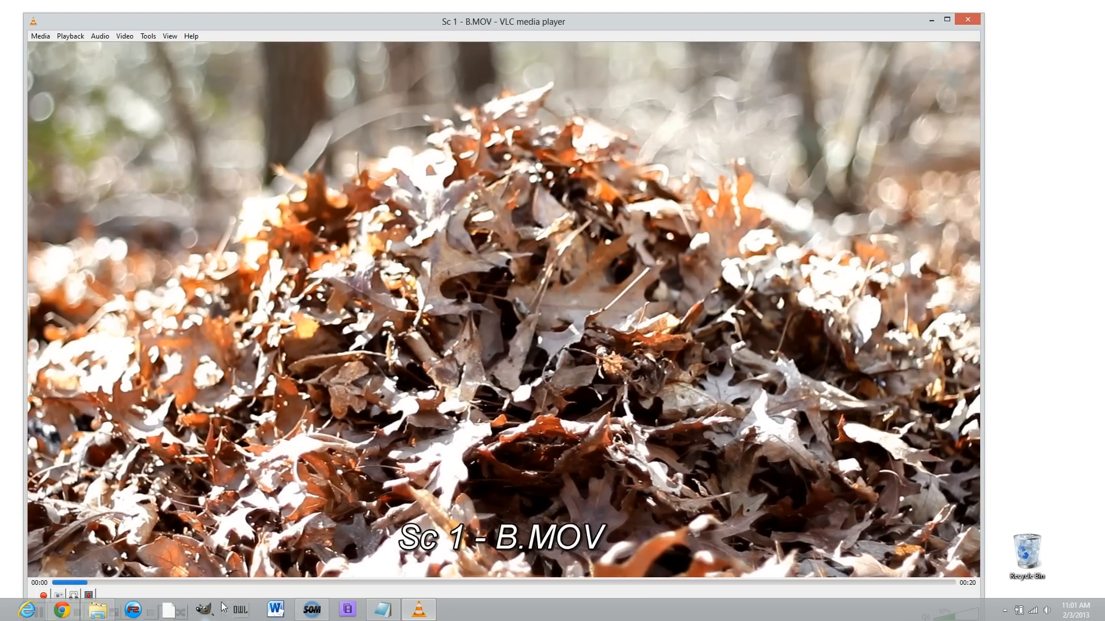
pyautogui.click(228, 587)
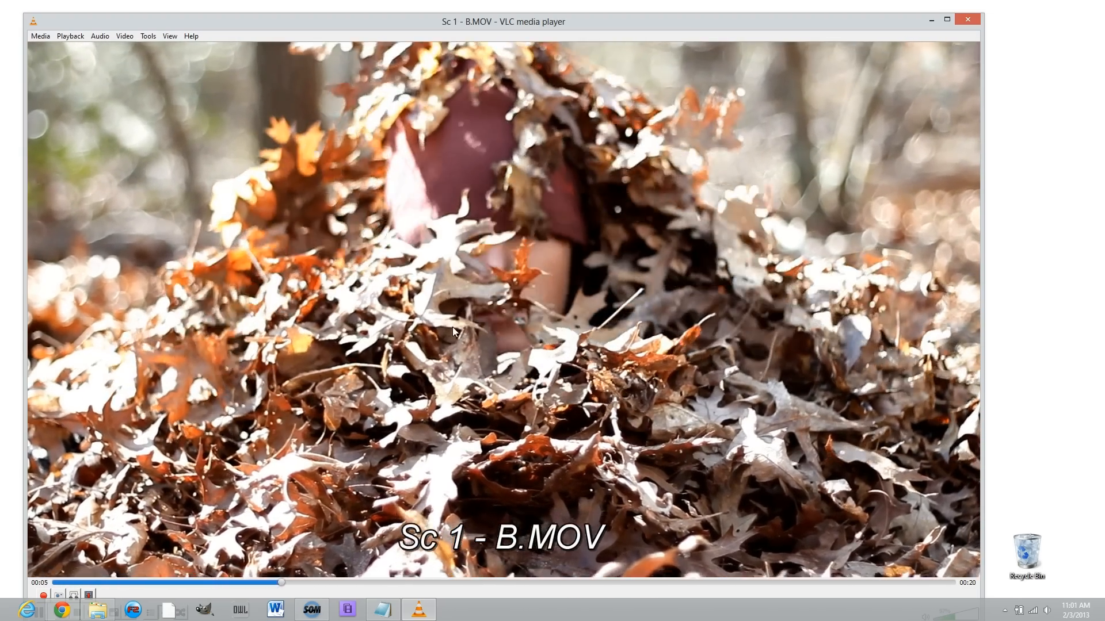
pyautogui.press('space')
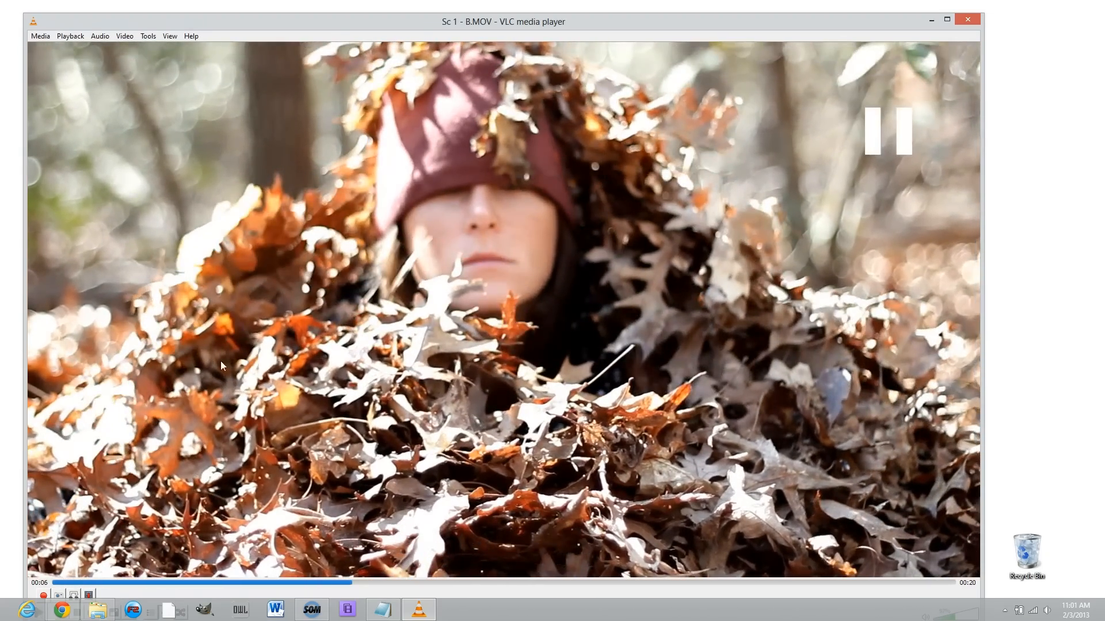
pyautogui.click(968, 22)
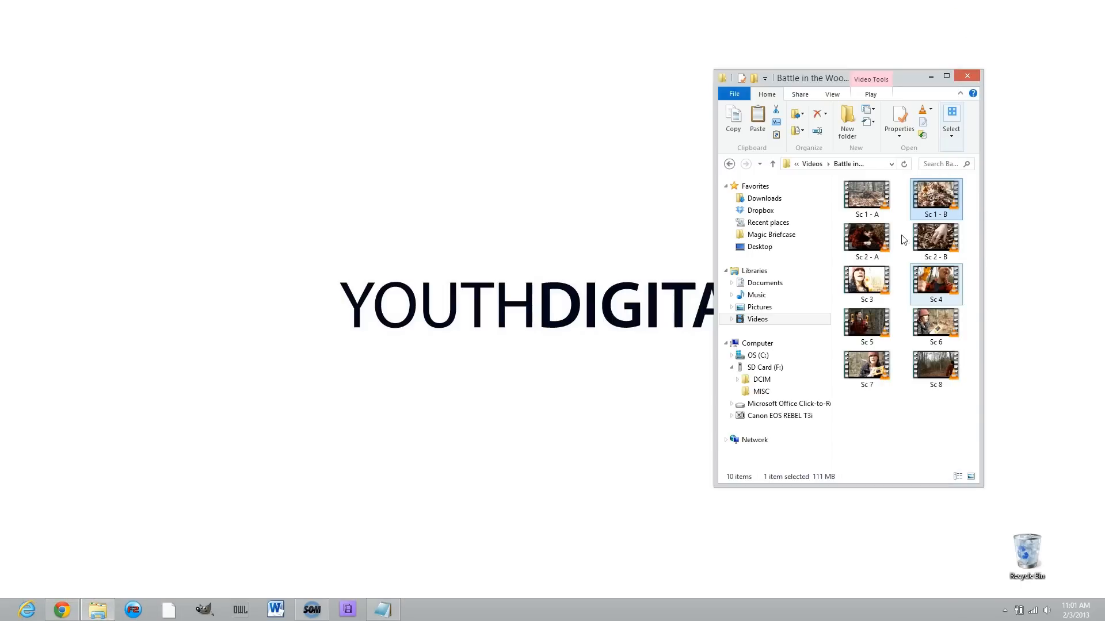
# - Preview the Sc 2 - B clip, pause it, and close the player
pyautogui.doubleClick(935, 237)
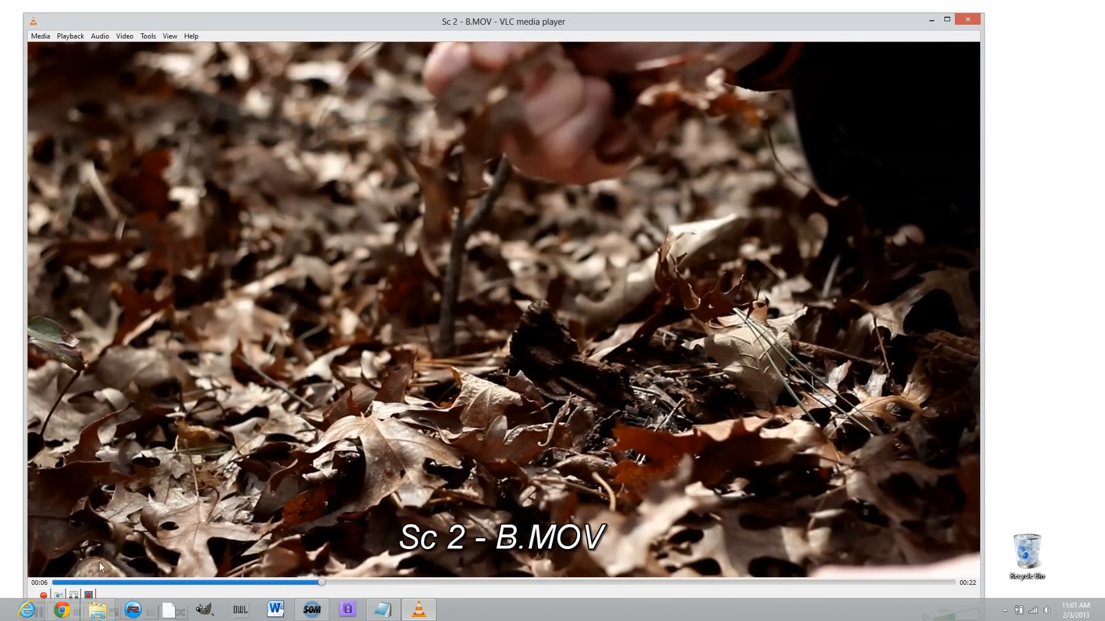
pyautogui.press('space')
pyautogui.press('space')
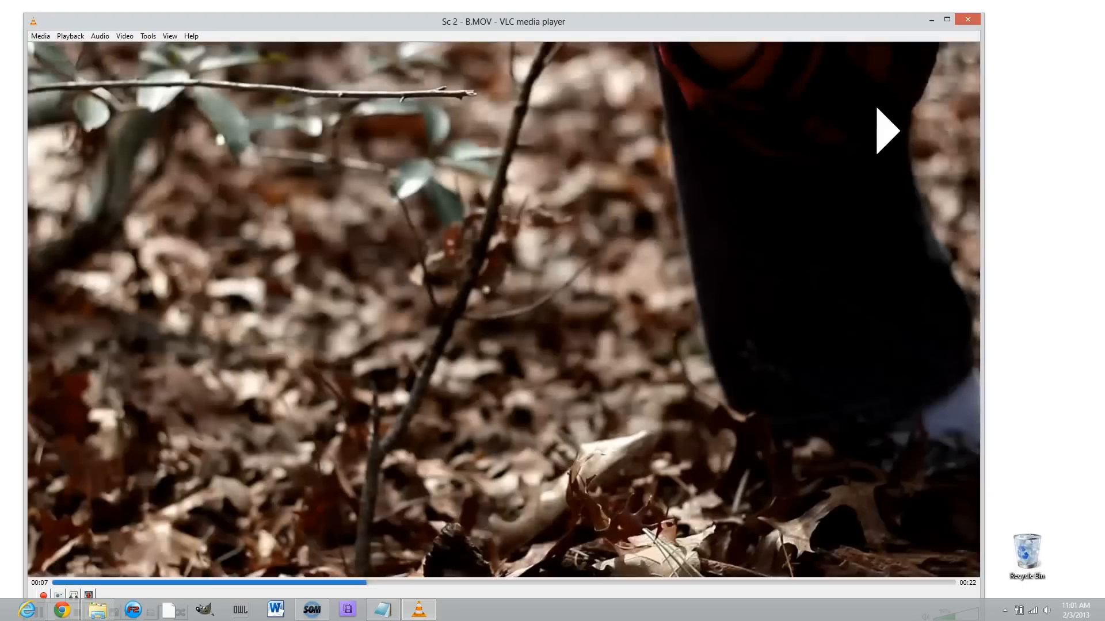
pyautogui.press('space')
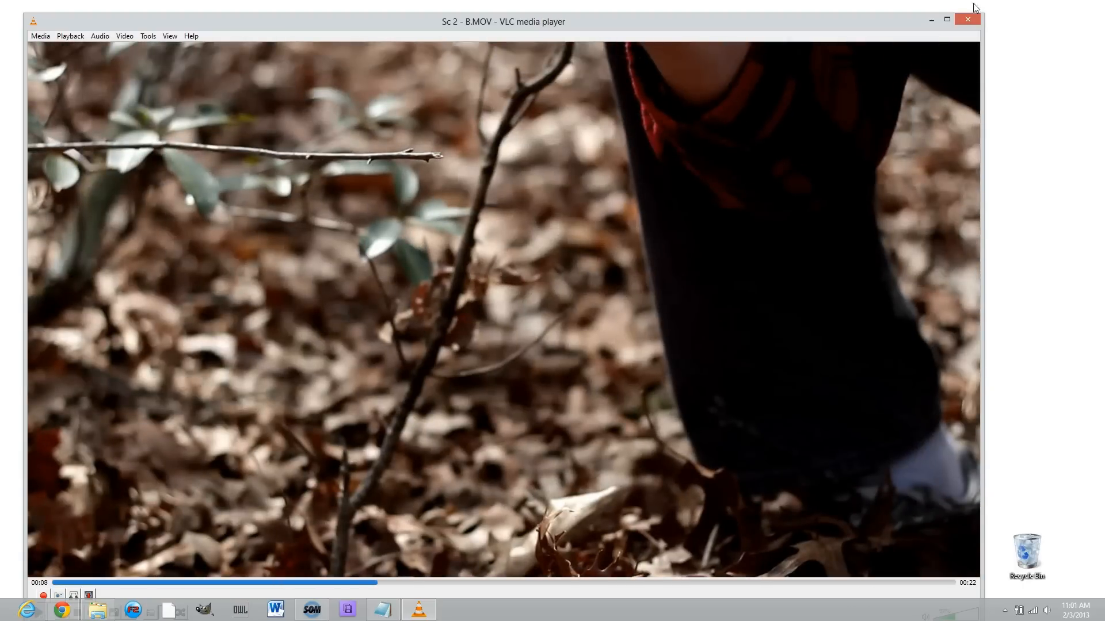
pyautogui.click(970, 21)
# - Preview the Sc 5 clip, skipping ahead to about eight seconds, close the player, and minimize the clips folder window
pyautogui.doubleClick(871, 339)
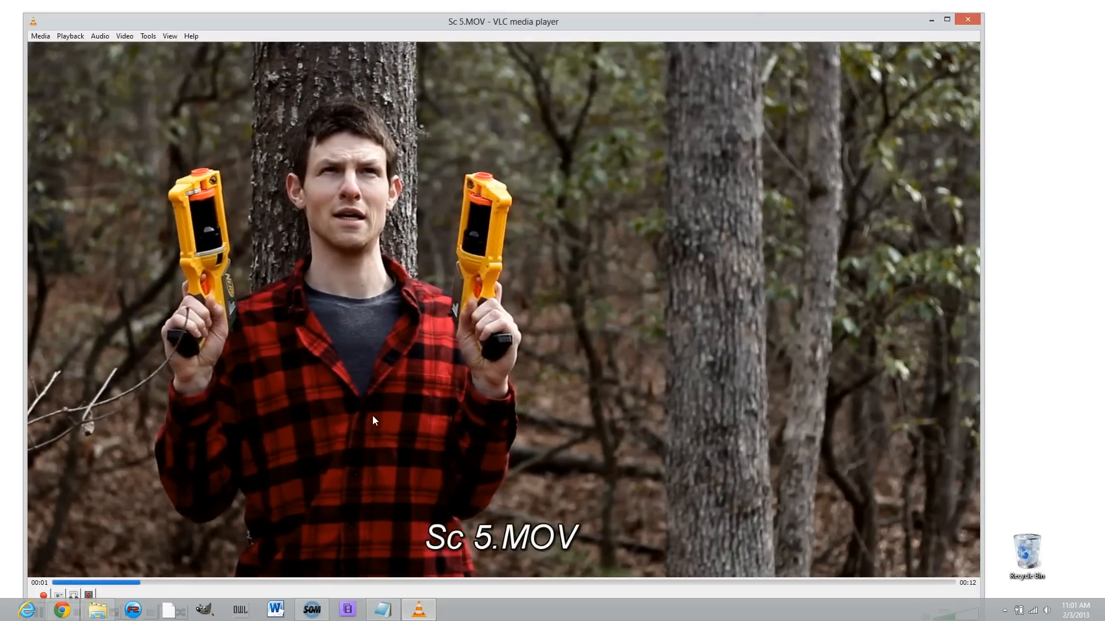
pyautogui.press('space')
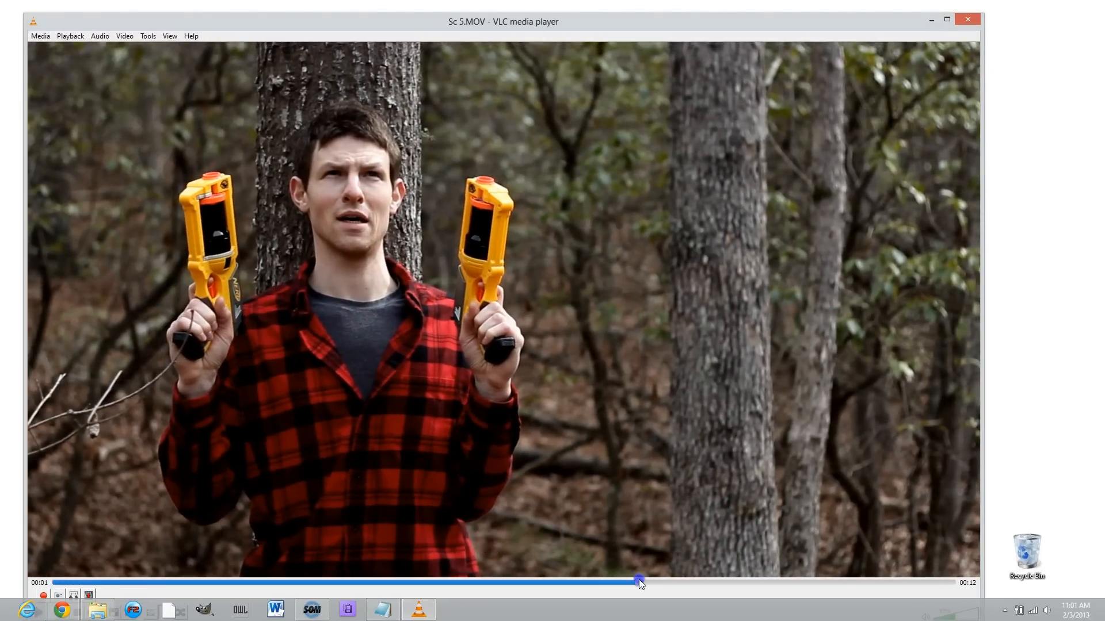
pyautogui.moveTo(639, 579); pyautogui.dragTo(671, 544)
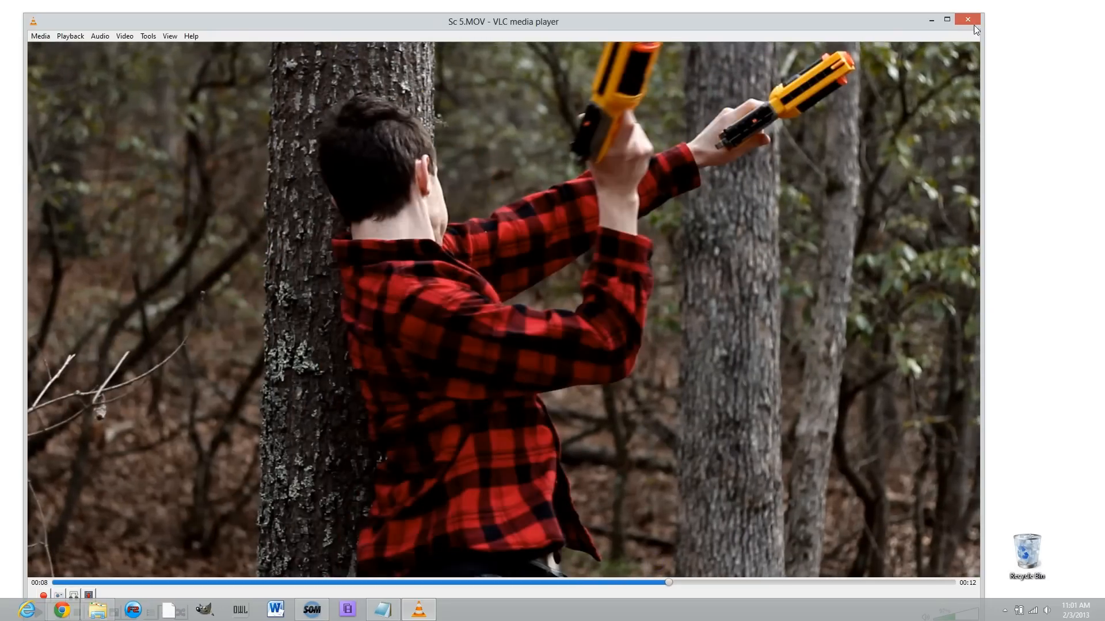
pyautogui.click(971, 22)
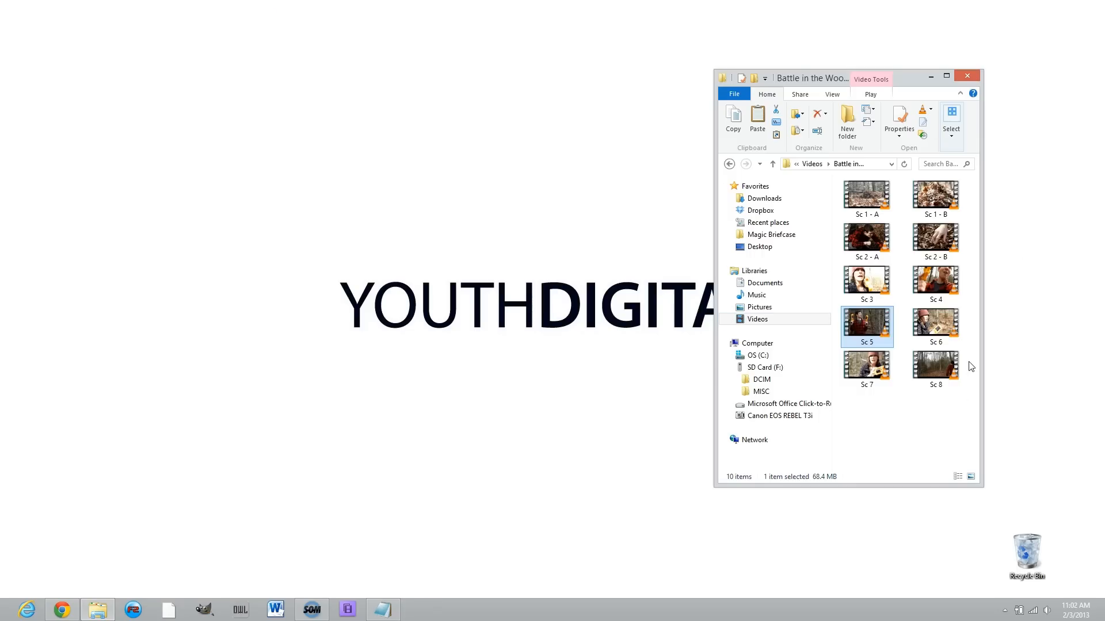
pyautogui.click(930, 77)
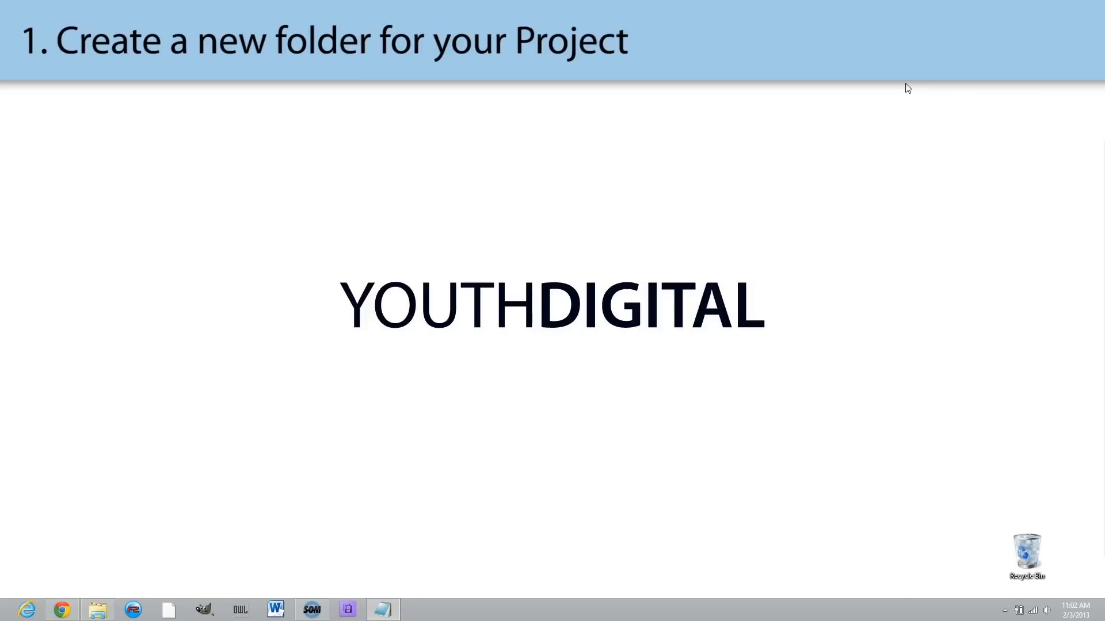
# - Create a new folder on the desktop named Tutorial Video
pyautogui.rightClick(218, 296)
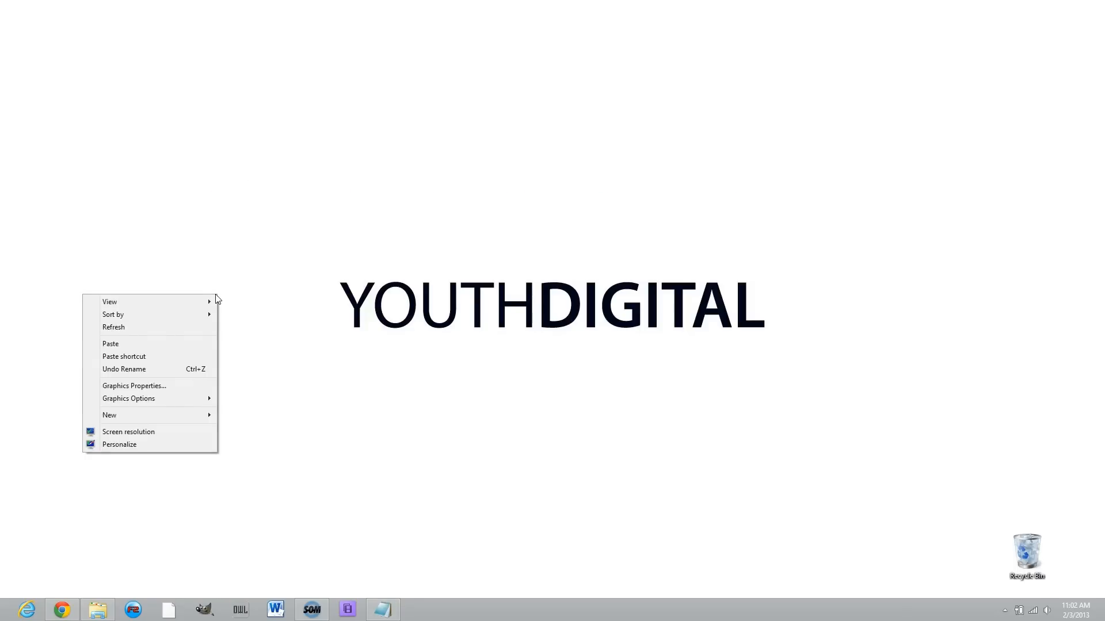
pyautogui.moveTo(136, 421)
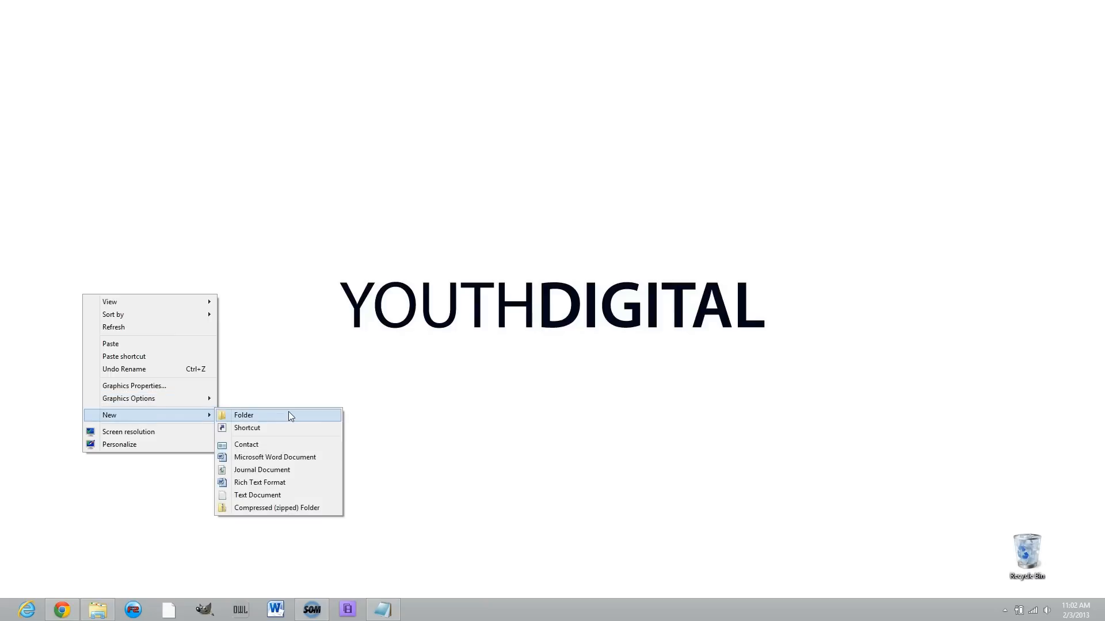
pyautogui.click(289, 417)
pyautogui.write('Tutorial Video')
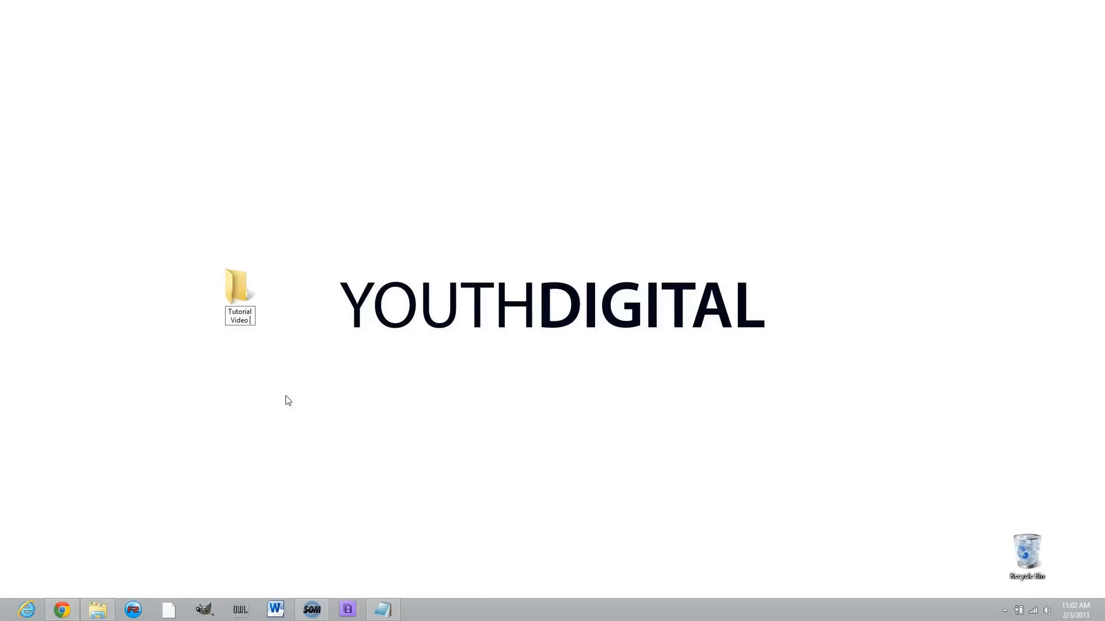
pyautogui.press('Return')
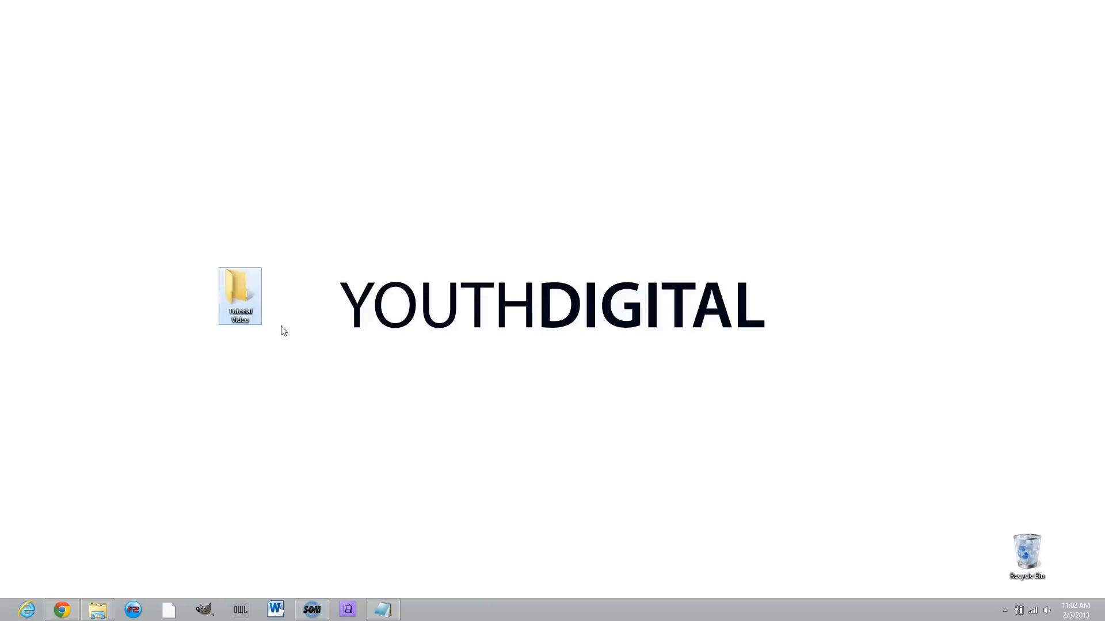
# - Open the Tutorial Video folder, widen and reposition its window, and create a subfolder named Premiere Project
pyautogui.doubleClick(242, 302)
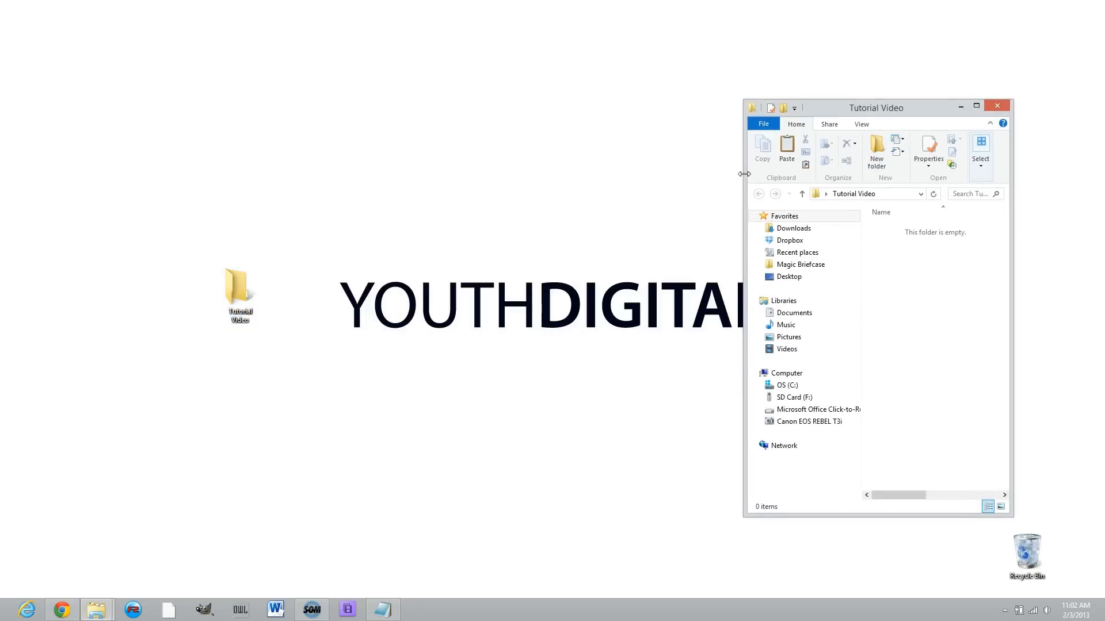
pyautogui.moveTo(744, 173); pyautogui.dragTo(576, 173)
pyautogui.moveTo(800, 103); pyautogui.dragTo(471, 75)
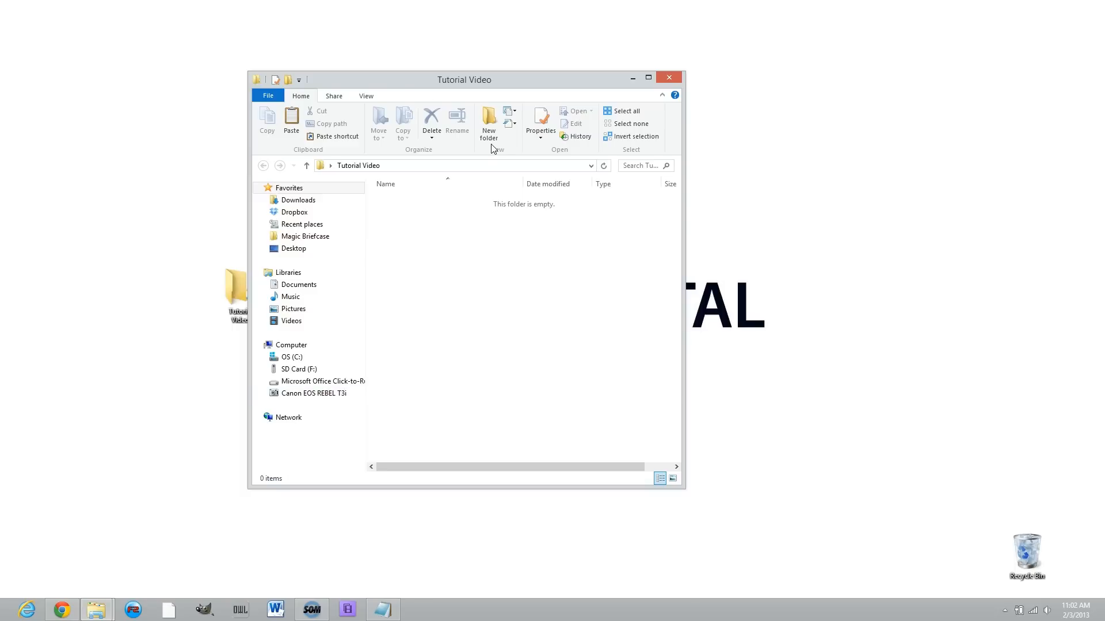
pyautogui.rightClick(457, 228)
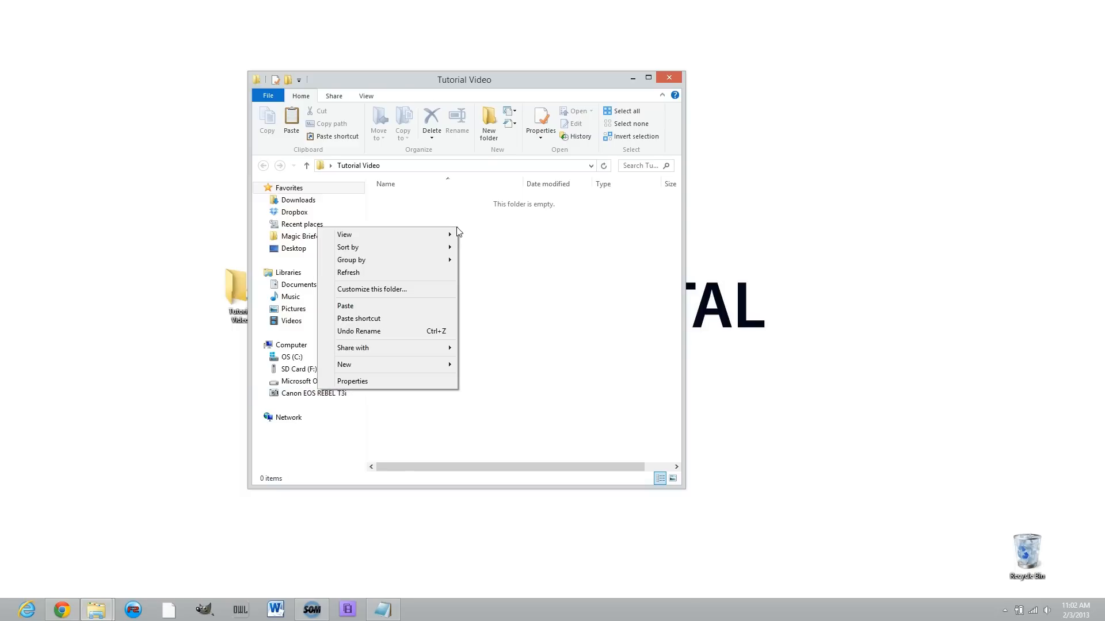
pyautogui.moveTo(397, 370)
pyautogui.click(221, 364)
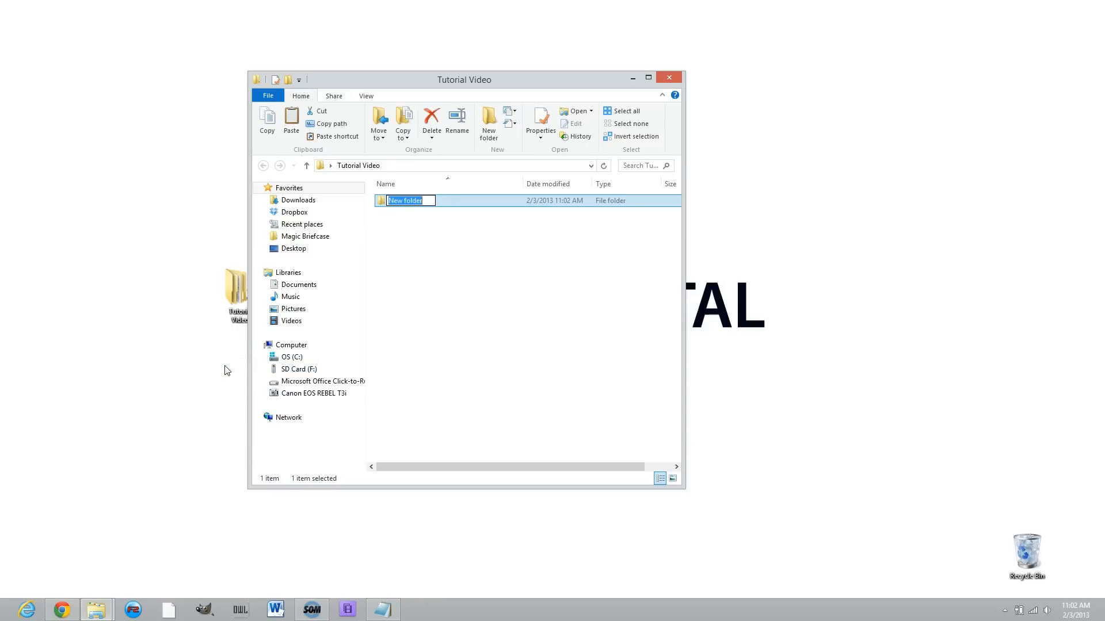
pyautogui.write('Pre')
pyautogui.press('BackSpace')
pyautogui.write('emiere Project')
pyautogui.press('Return')
# - Create a second subfolder named Source Videos inside Tutorial Video and select it
pyautogui.click(489, 122)
pyautogui.write('Source Videos')
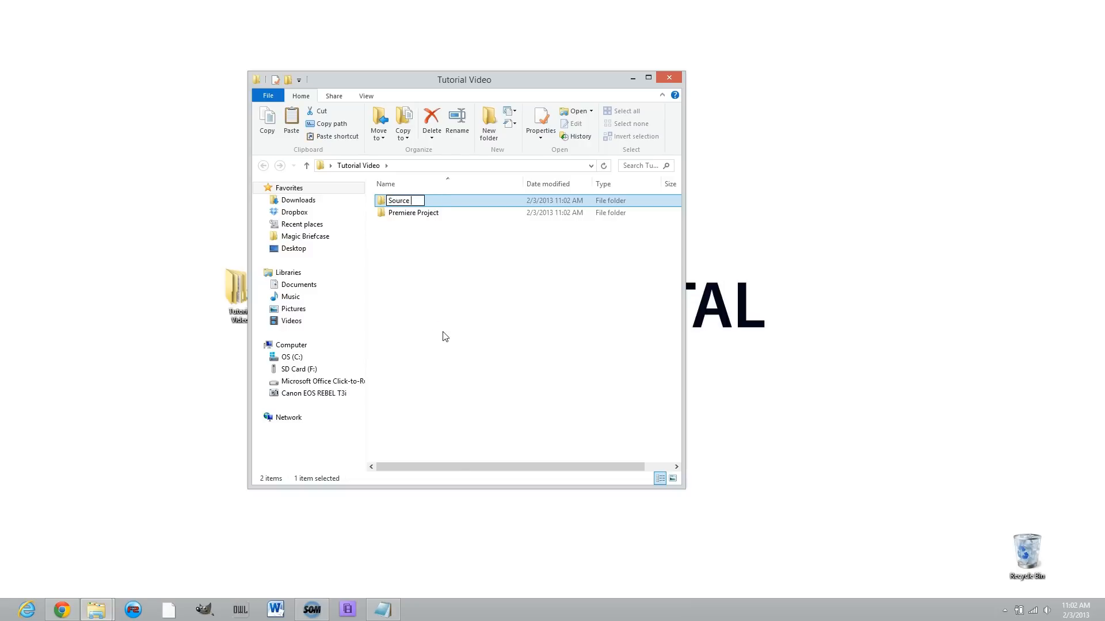
pyautogui.press('Return')
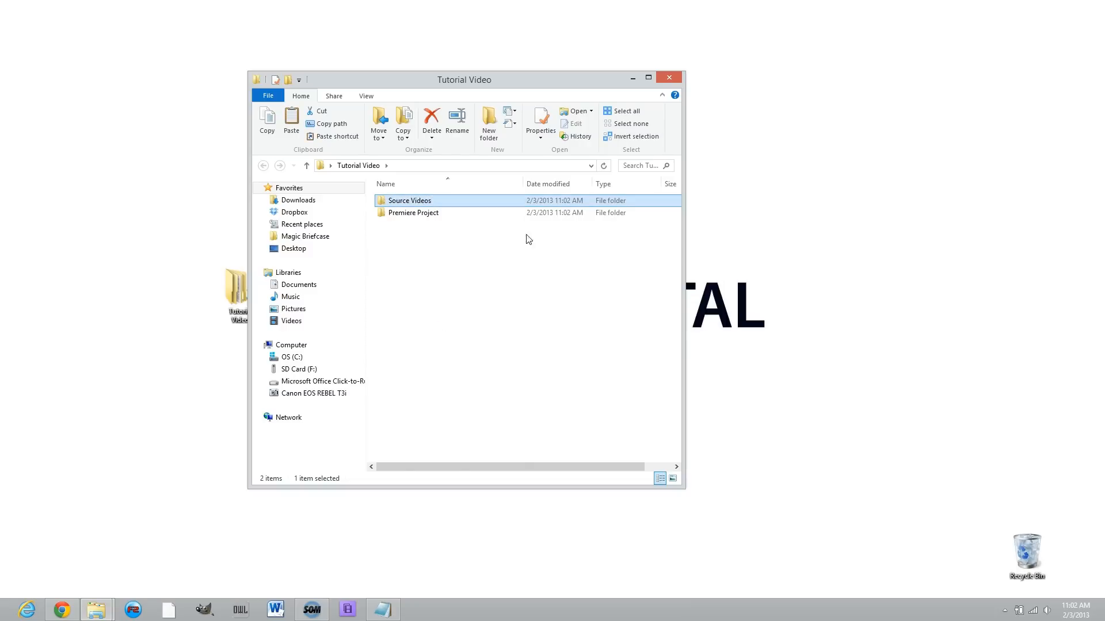
pyautogui.click(417, 279)
pyautogui.click(410, 202)
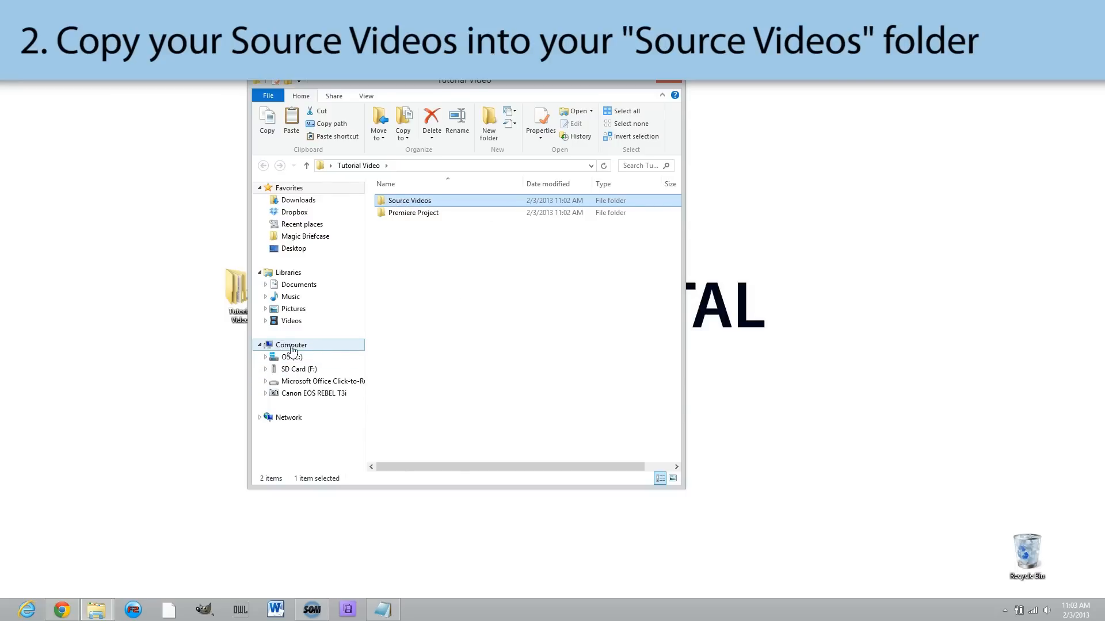
# - Show the computer's drives and examine the Canon EOS REBEL T3i and SD Card (F:) as footage sources
pyautogui.click(291, 345)
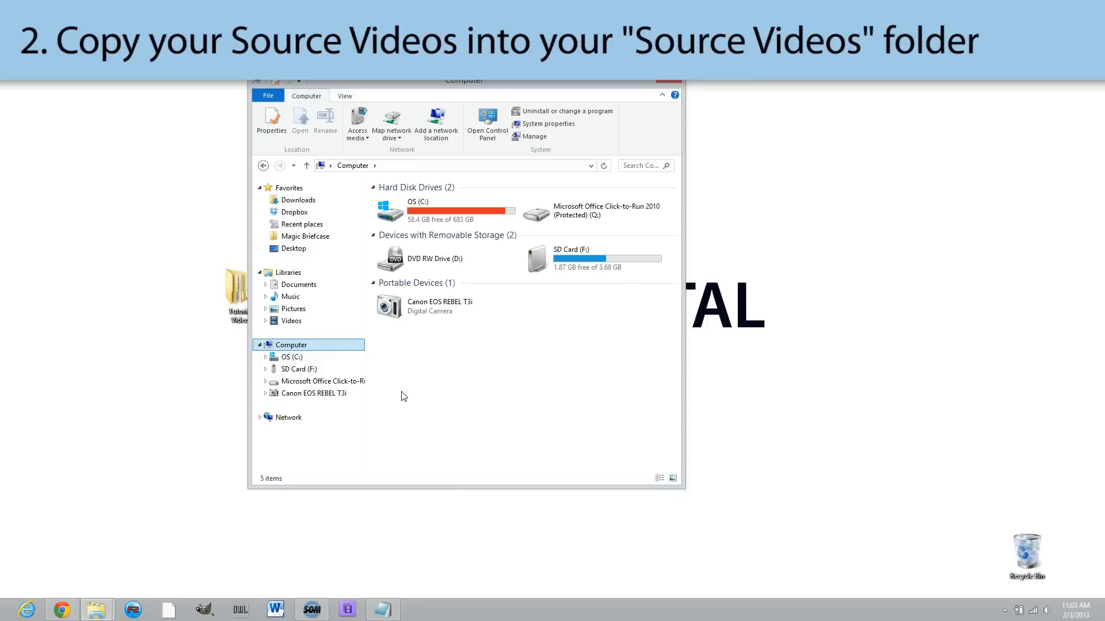
pyautogui.click(422, 319)
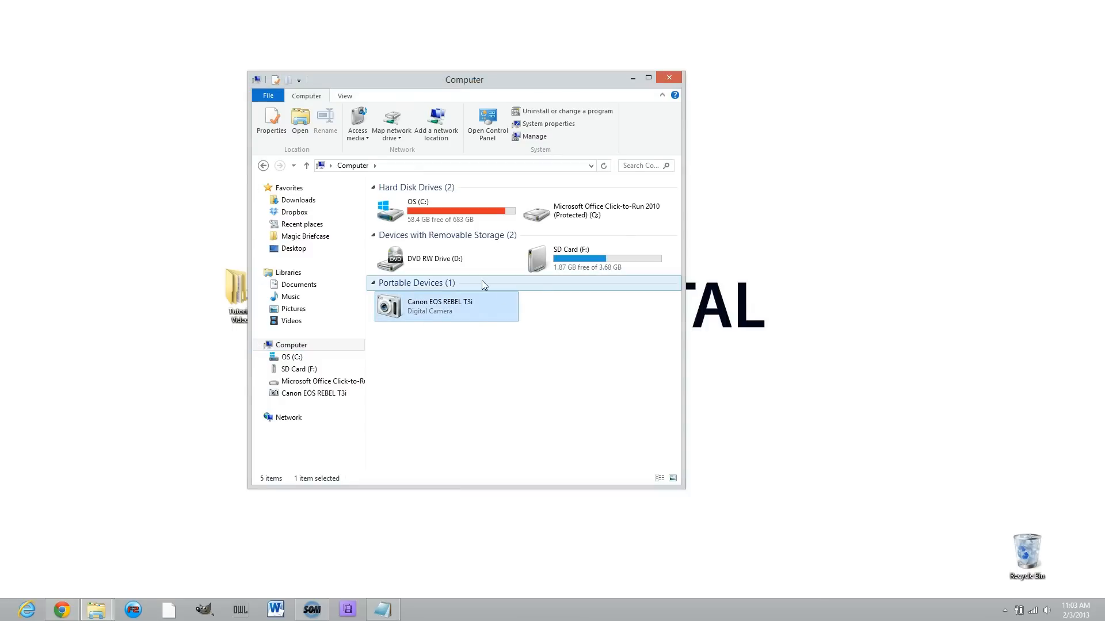
pyautogui.click(562, 260)
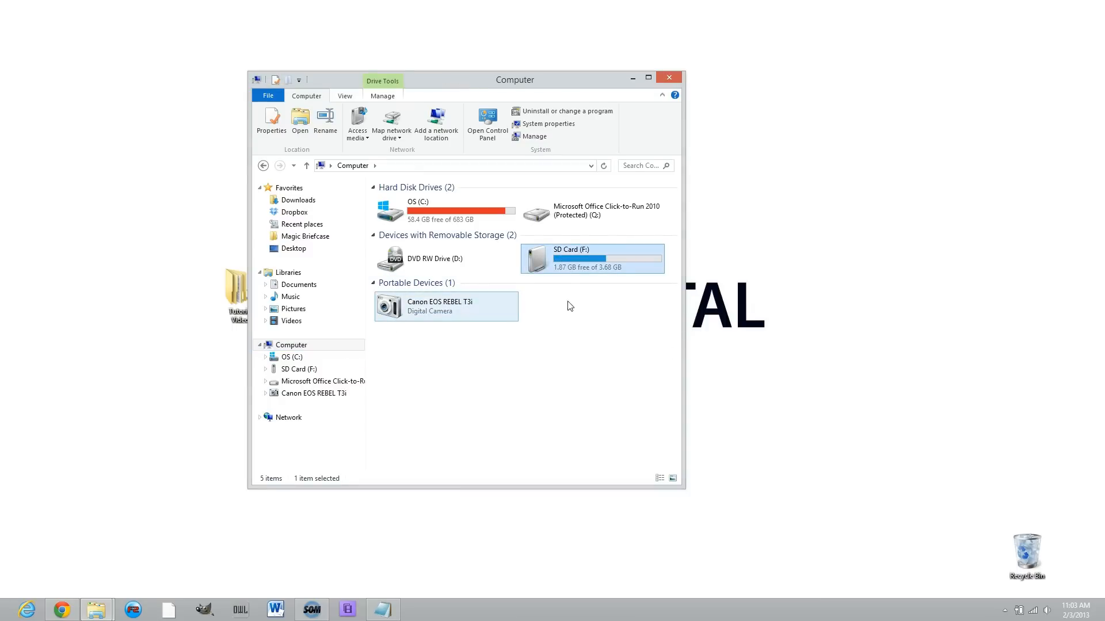
pyautogui.click(426, 307)
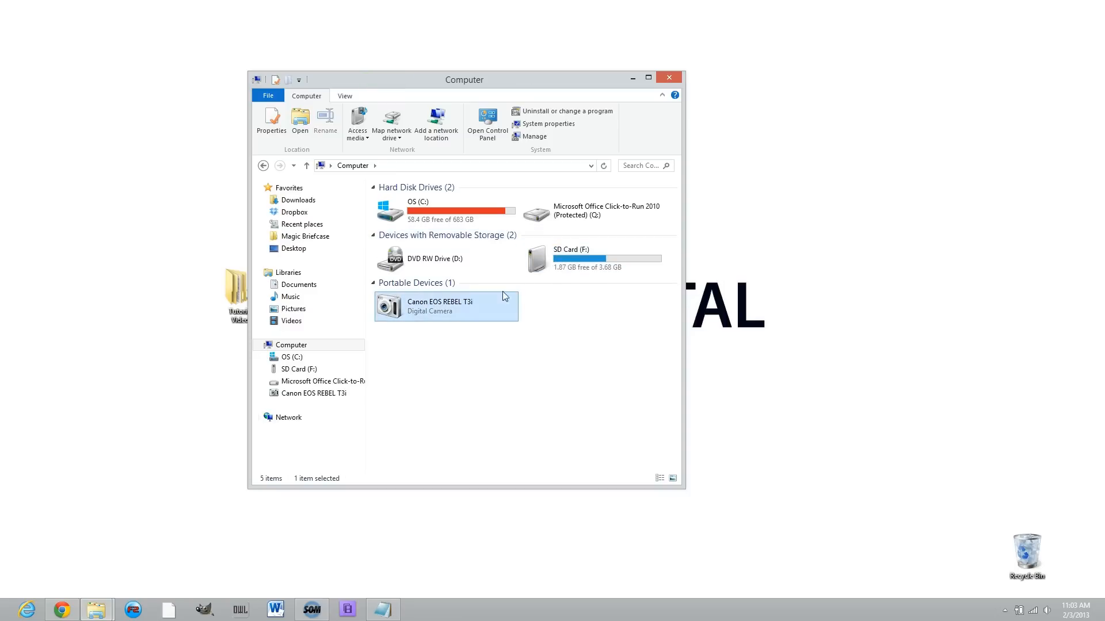
pyautogui.click(565, 263)
pyautogui.click(410, 309)
pyautogui.click(541, 262)
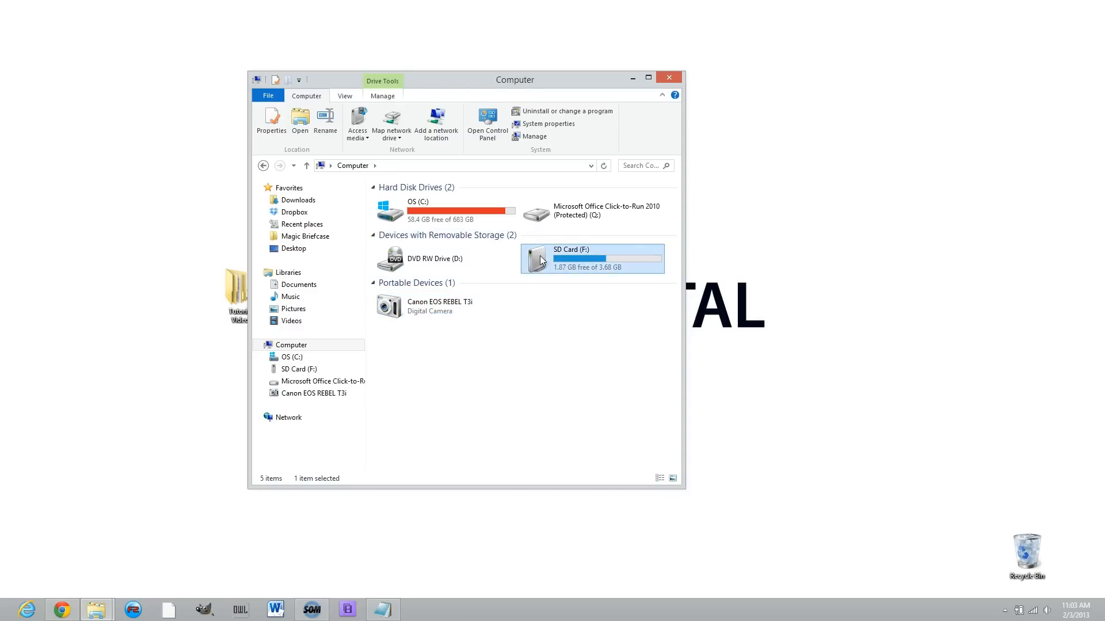
# - Copy the clips Sc 1 - A through Sc 8 from the DCIM\100CANON folder on SD Card (F:)
pyautogui.doubleClick(541, 262)
pyautogui.doubleClick(401, 225)
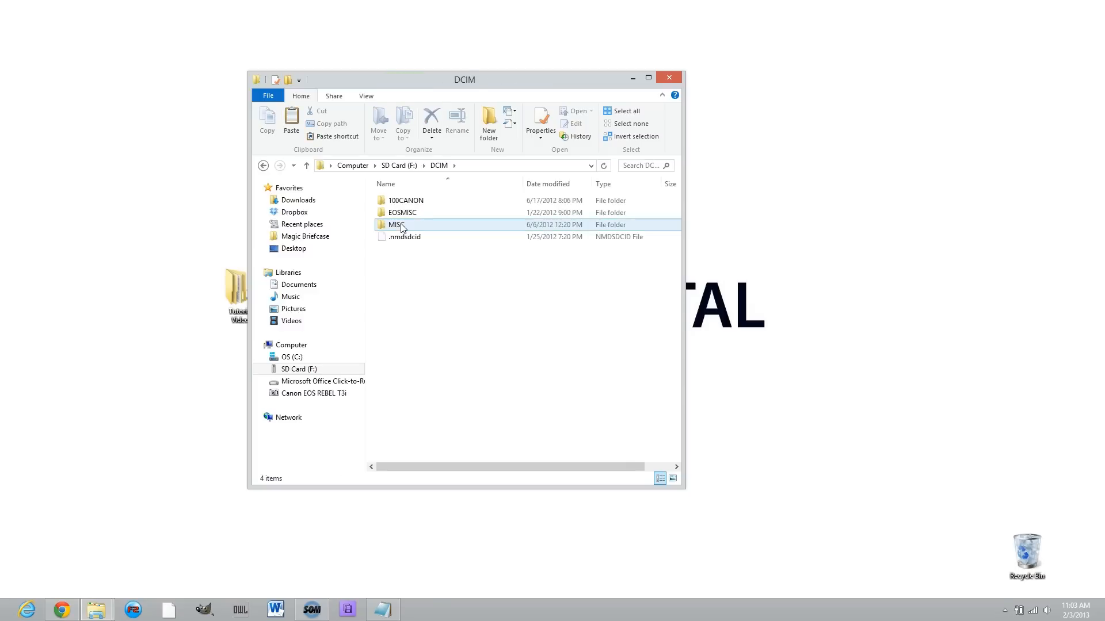
pyautogui.doubleClick(403, 200)
pyautogui.moveTo(676, 196); pyautogui.dragTo(677, 452)
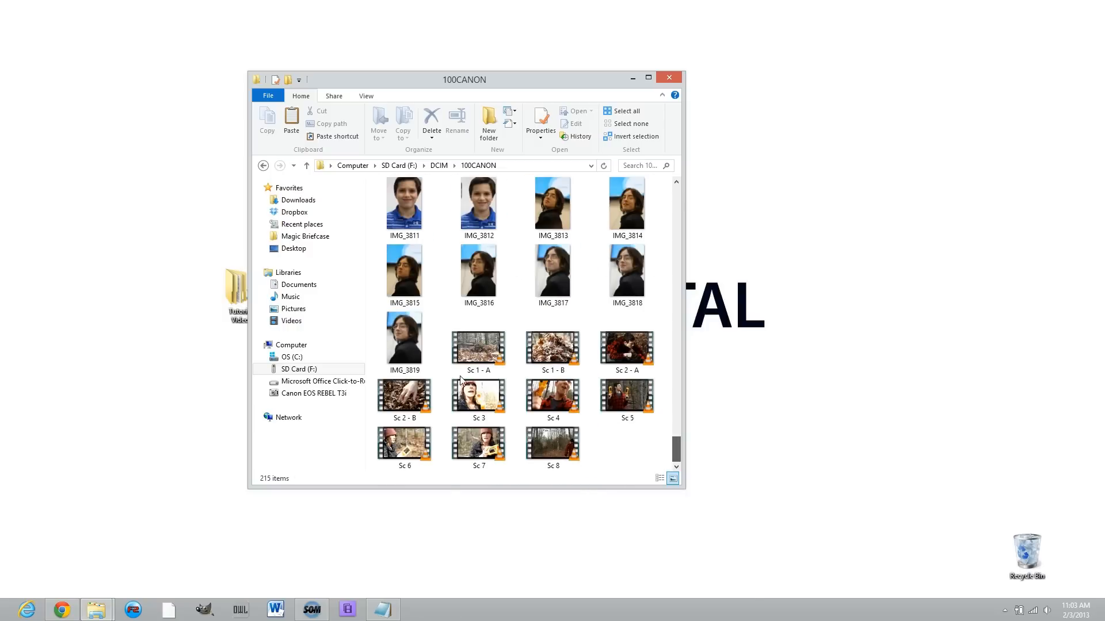
pyautogui.click(473, 363)
pyautogui.keyDown('shift'); pyautogui.click(564, 449); pyautogui.keyUp('shift')
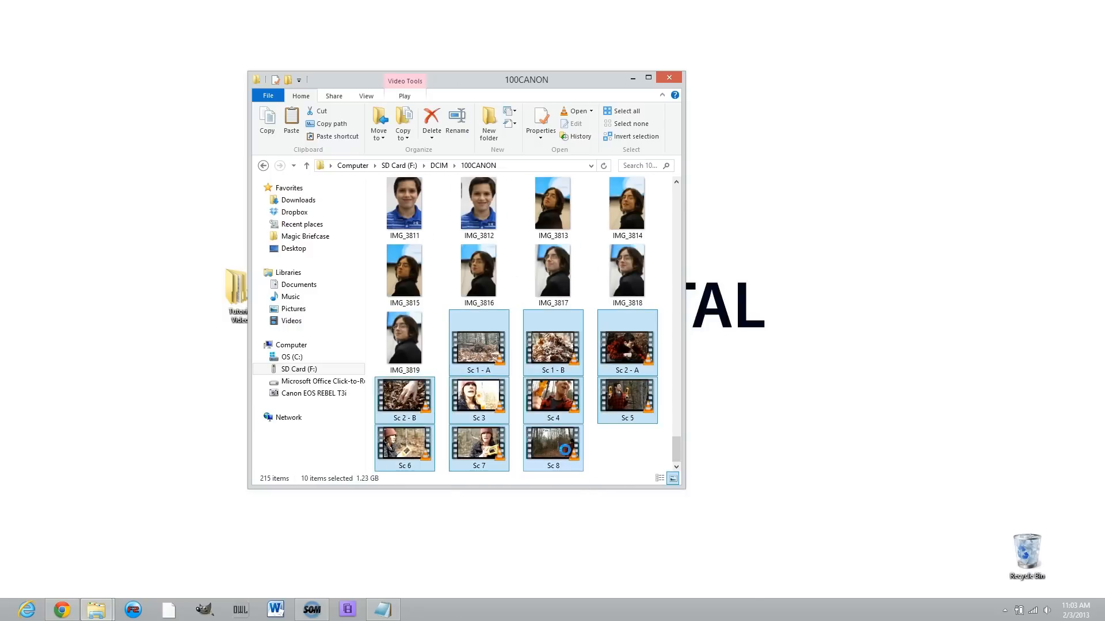
pyautogui.rightClick(485, 348)
pyautogui.click(431, 416)
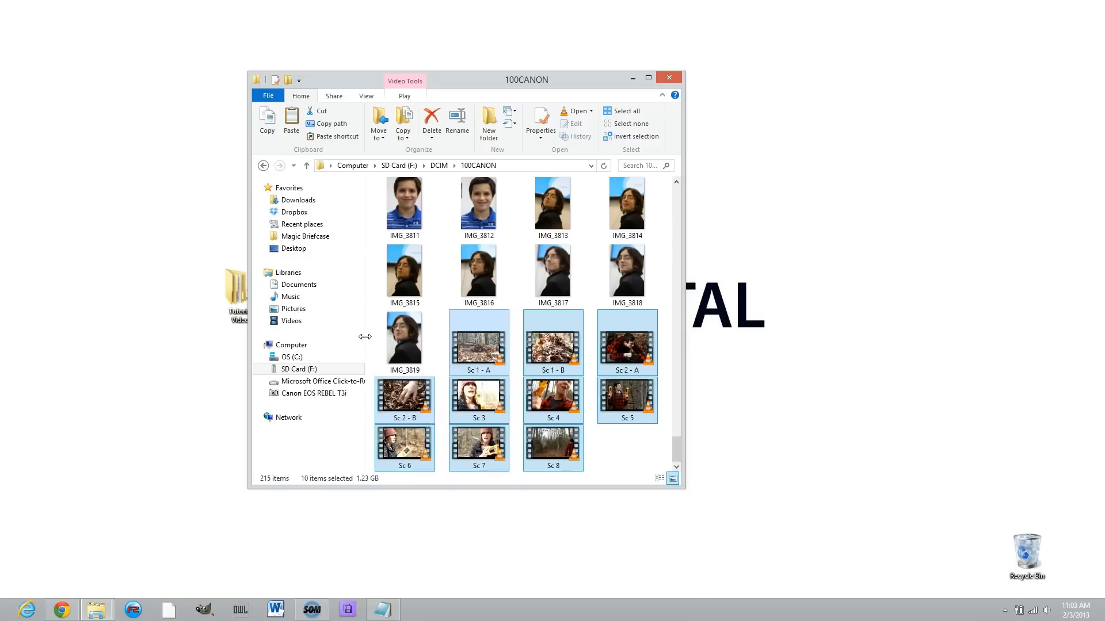
# - Move the 100CANON window aside, open Source Videos inside the desktop's Tutorial Video folder, and paste the copied clips there
pyautogui.moveTo(363, 79); pyautogui.dragTo(605, 84)
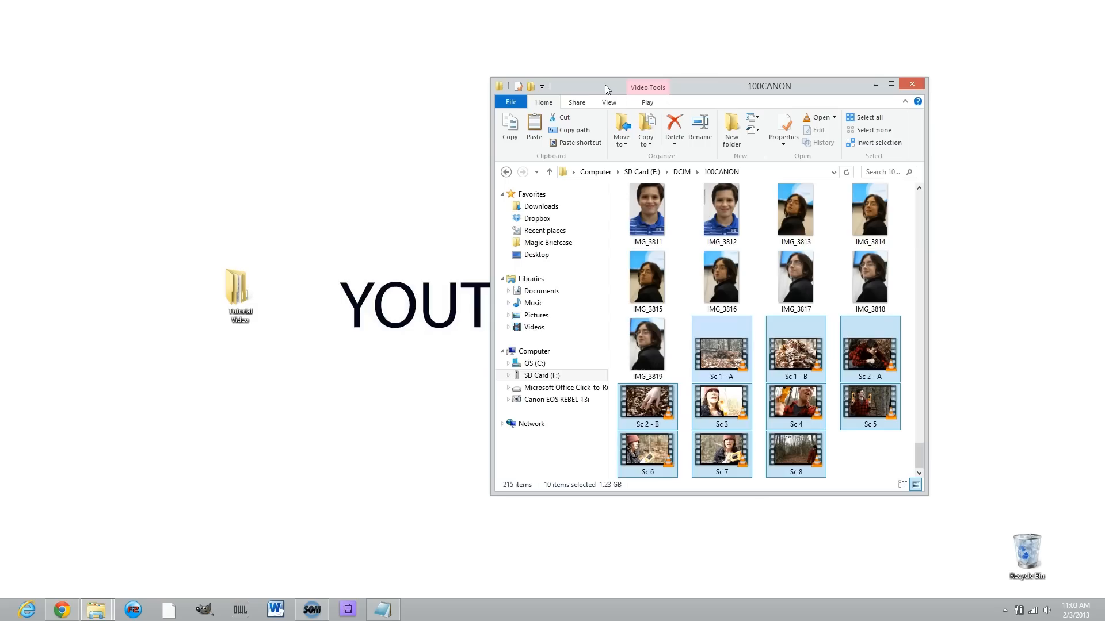
pyautogui.doubleClick(253, 281)
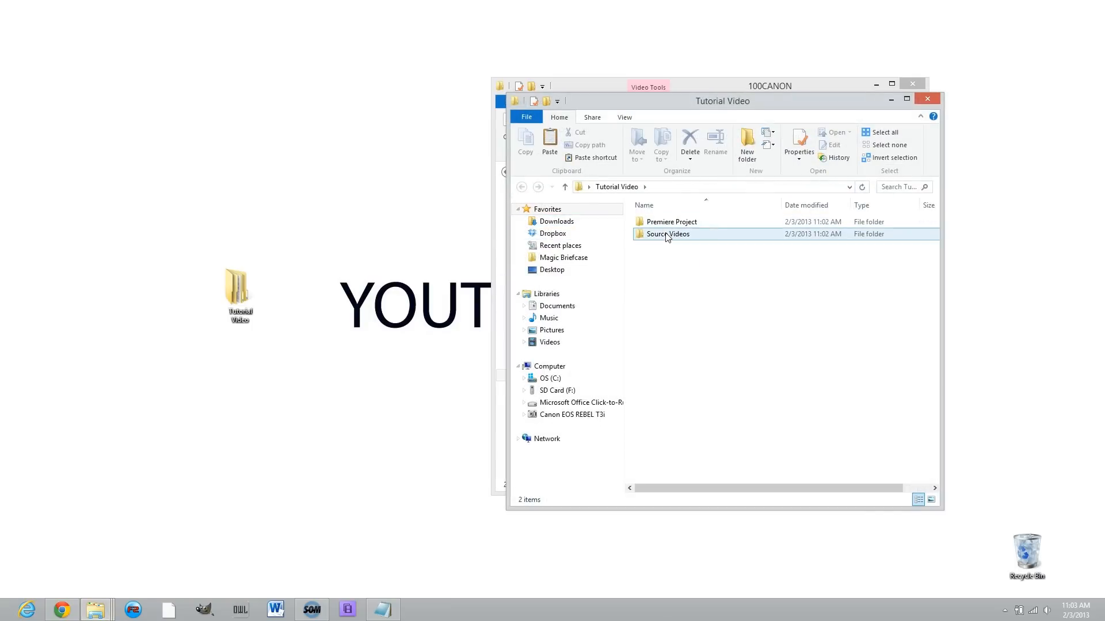
pyautogui.doubleClick(666, 234)
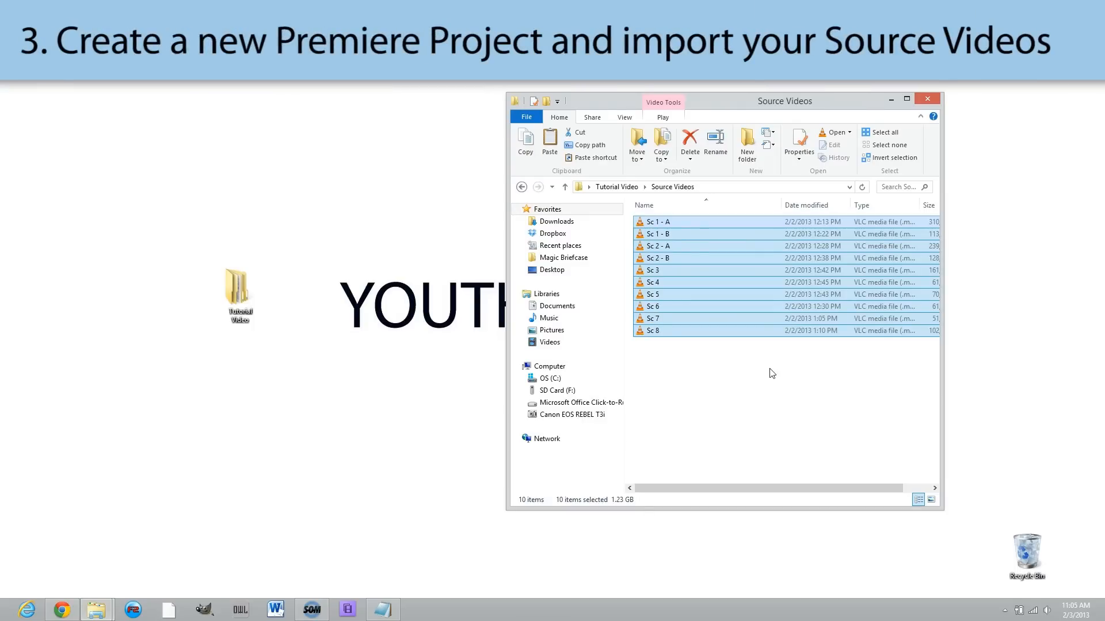
# - Launch Adobe Premiere Elements 11 and start a new project in the Video Editor
pyautogui.click(349, 612)
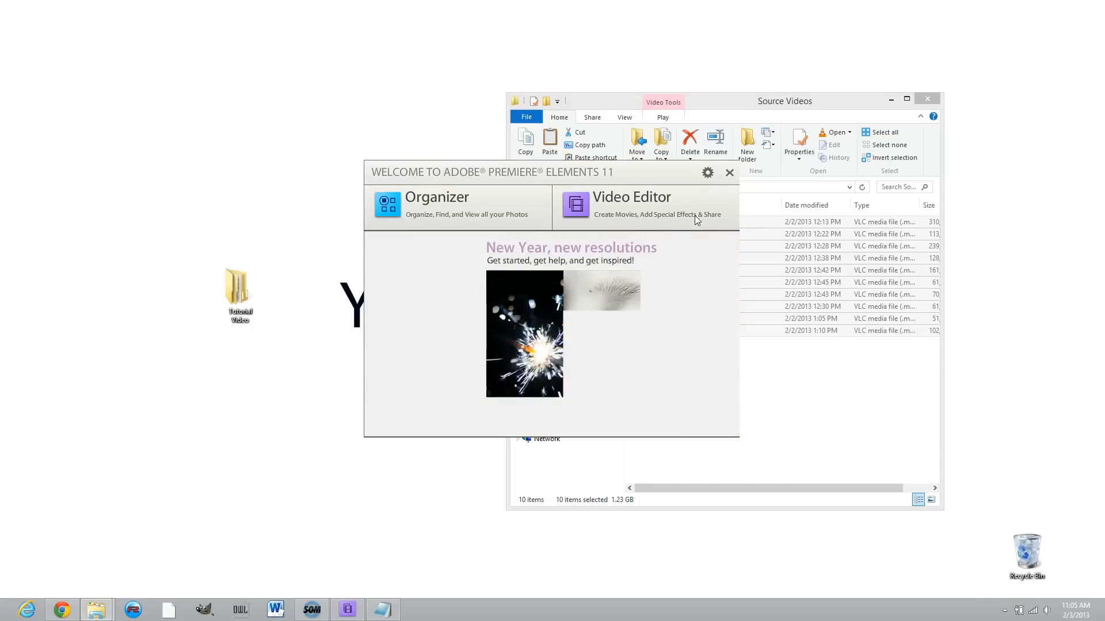
pyautogui.moveTo(597, 202)
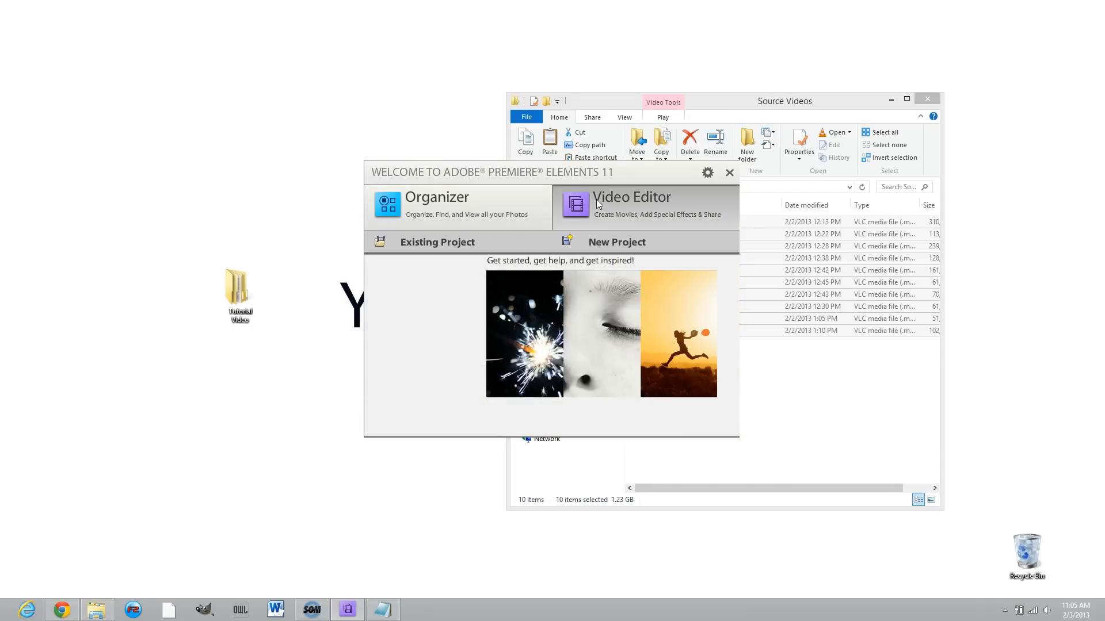
pyautogui.click(607, 241)
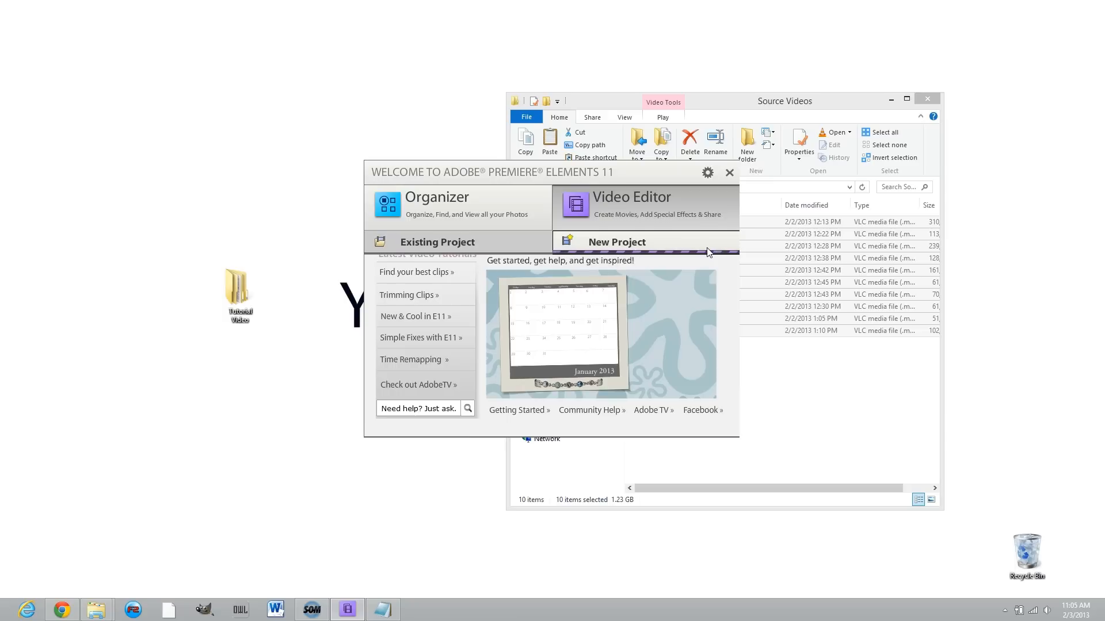
pyautogui.click(815, 116)
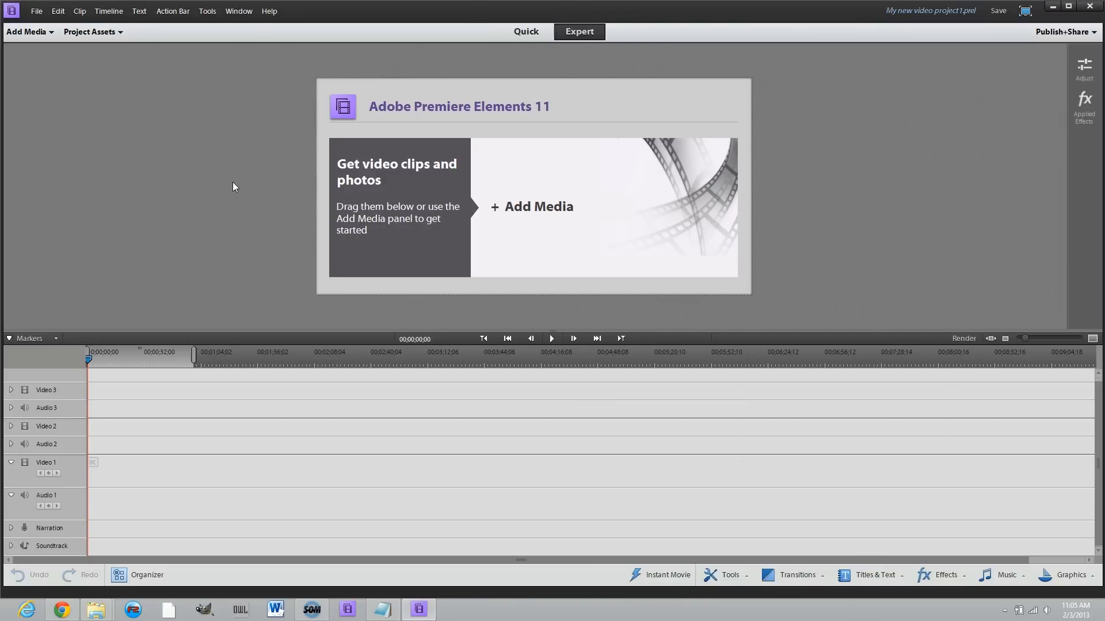
# - Import the whole Source Videos folder from the desktop's Tutorial Video folder into the project's media
pyautogui.click(517, 203)
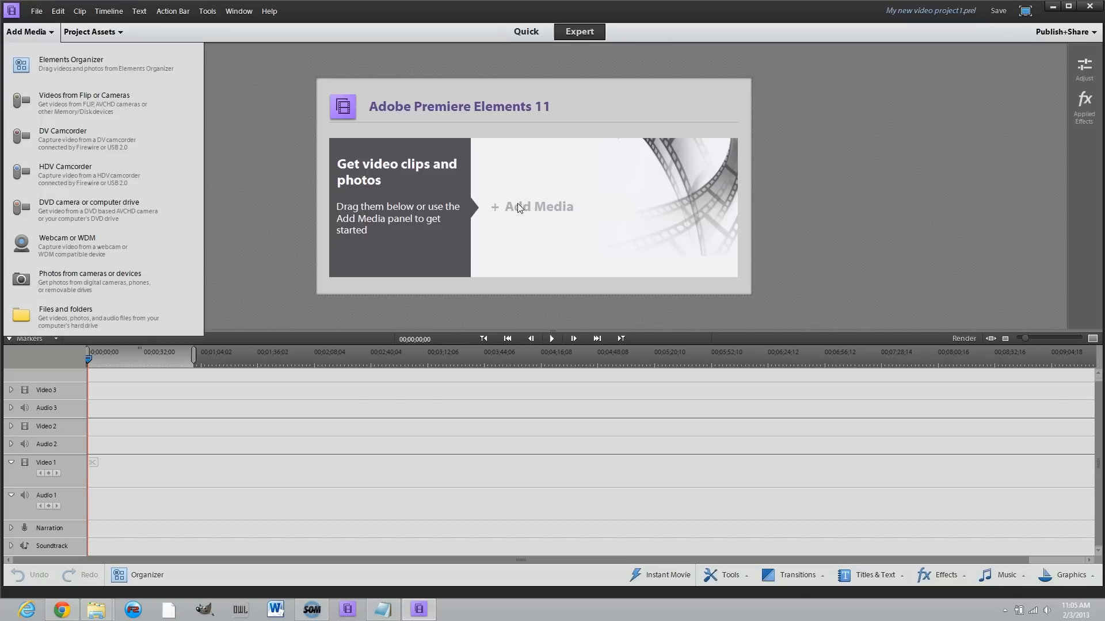
pyautogui.click(60, 312)
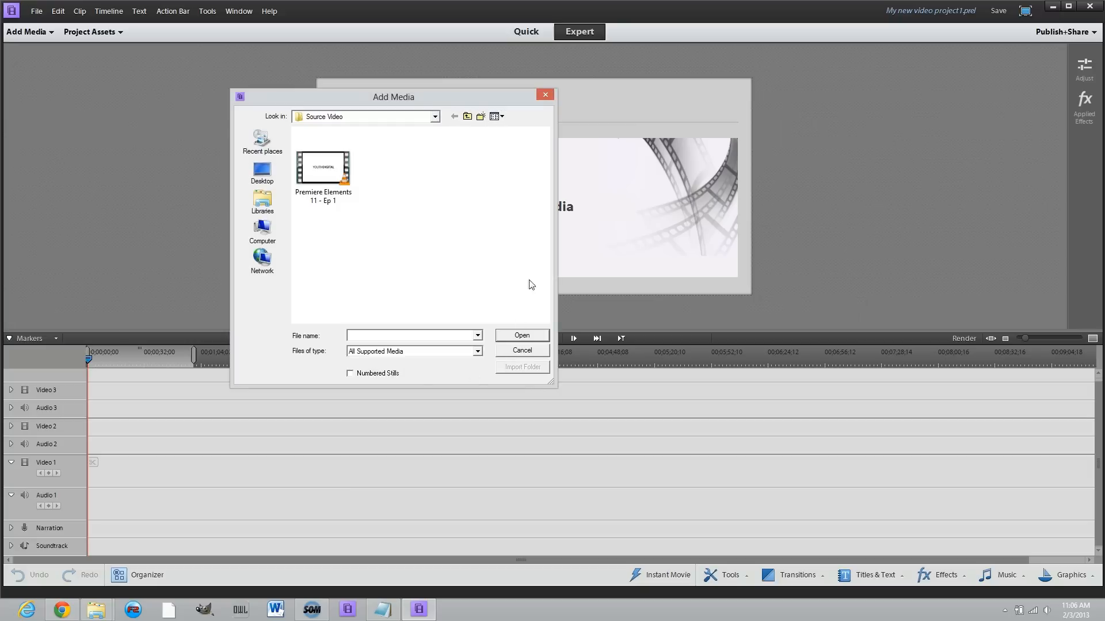
pyautogui.click(262, 172)
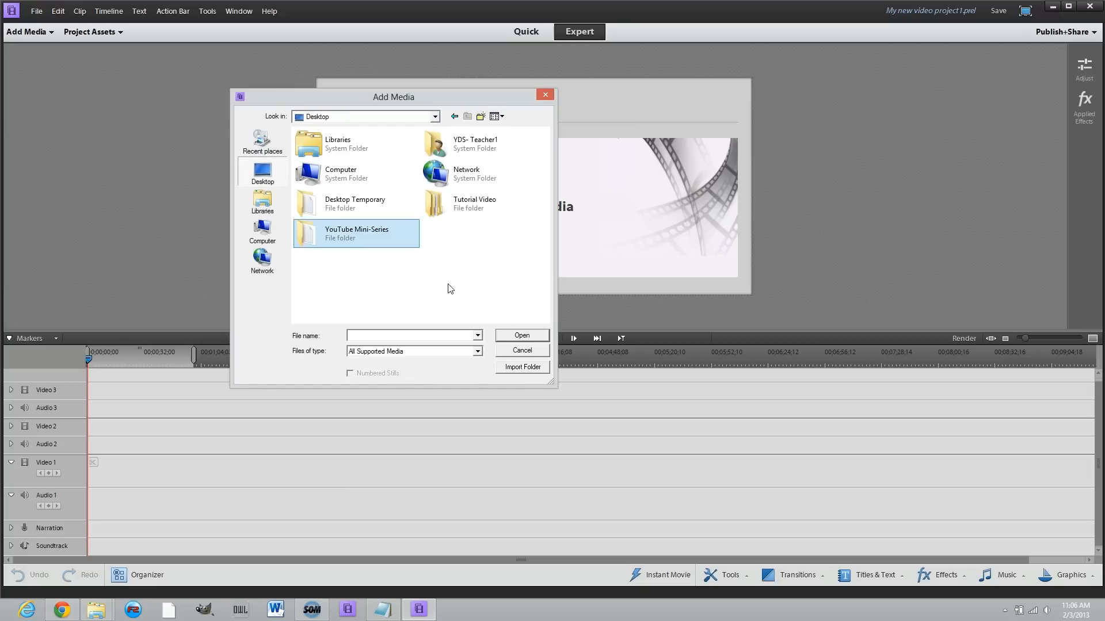
pyautogui.doubleClick(469, 206)
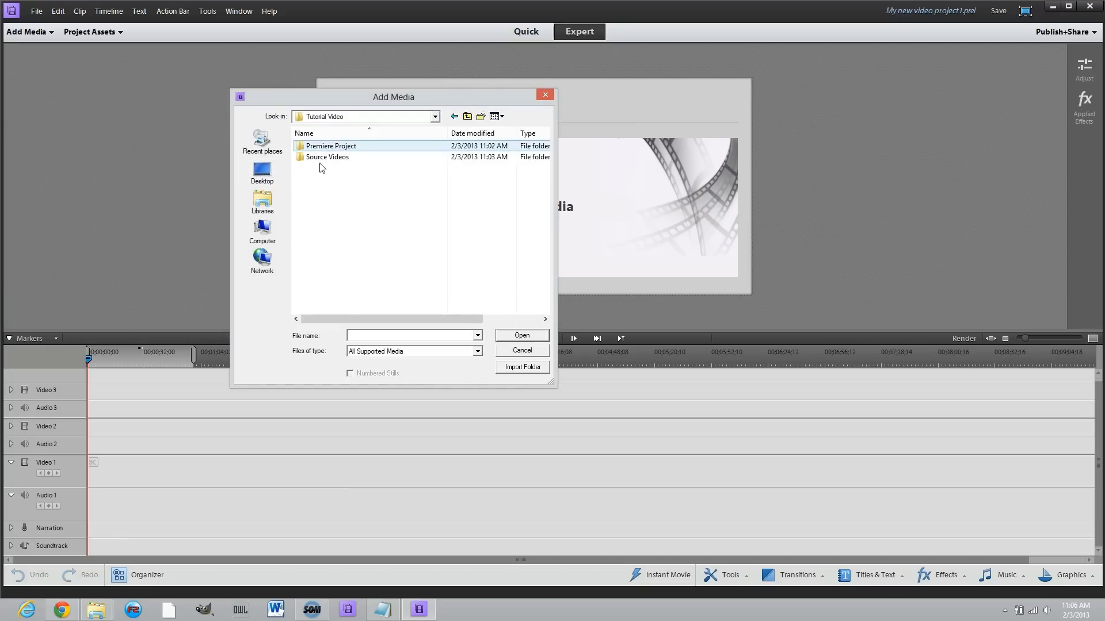
pyautogui.doubleClick(320, 158)
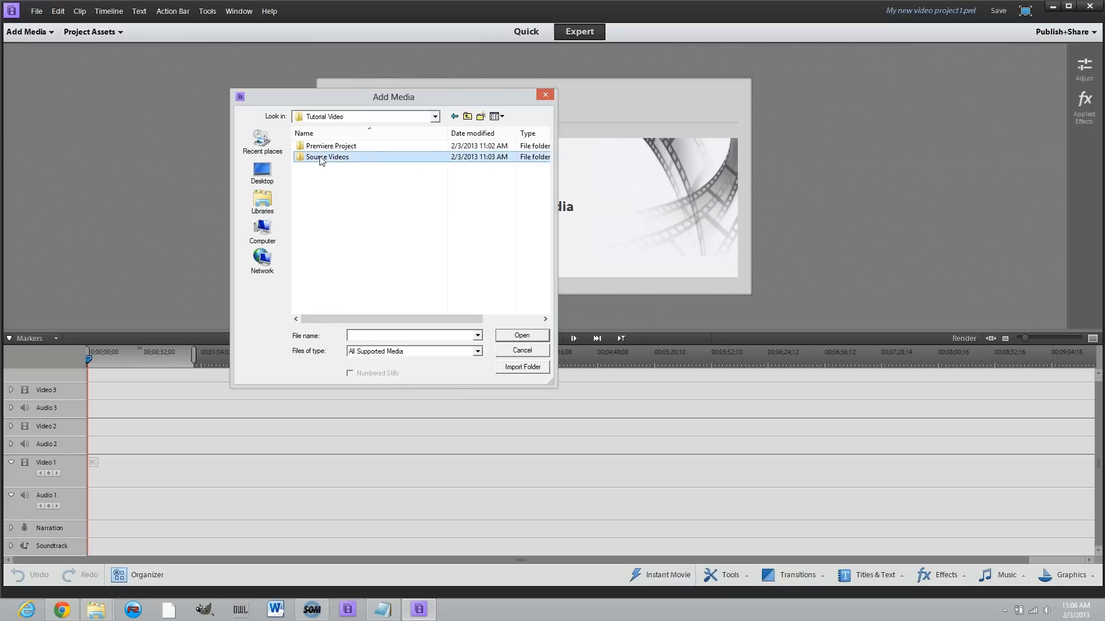
pyautogui.click(467, 116)
pyautogui.click(525, 368)
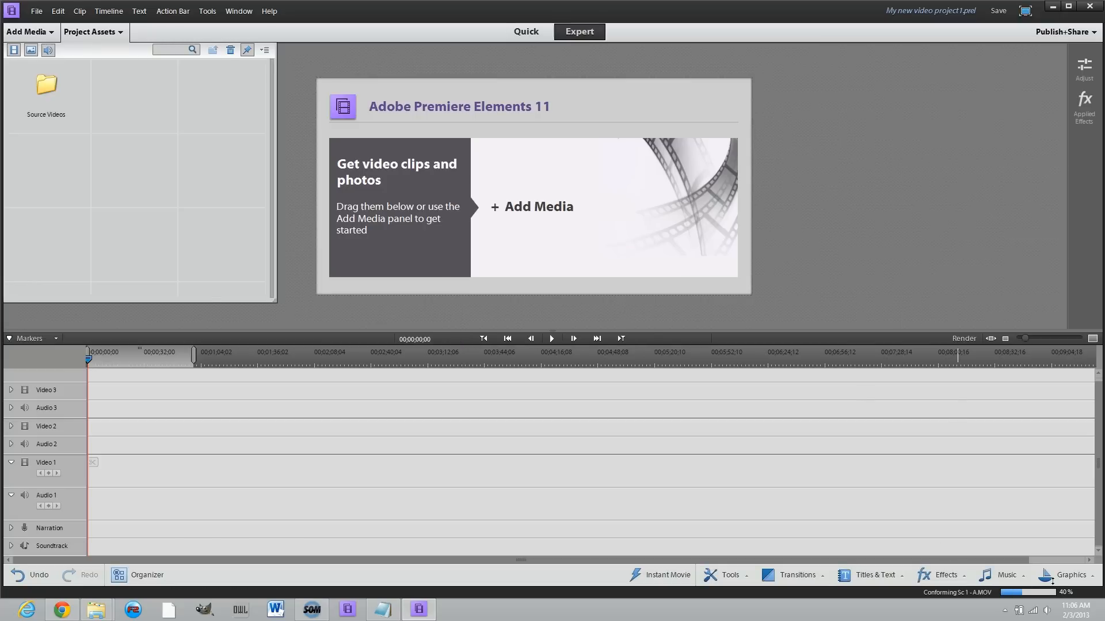
# - Insert Sc 1 - B.MOV from the imported Source Videos folder at the start of Video 1 and play it from about 10 seconds
pyautogui.click(42, 87)
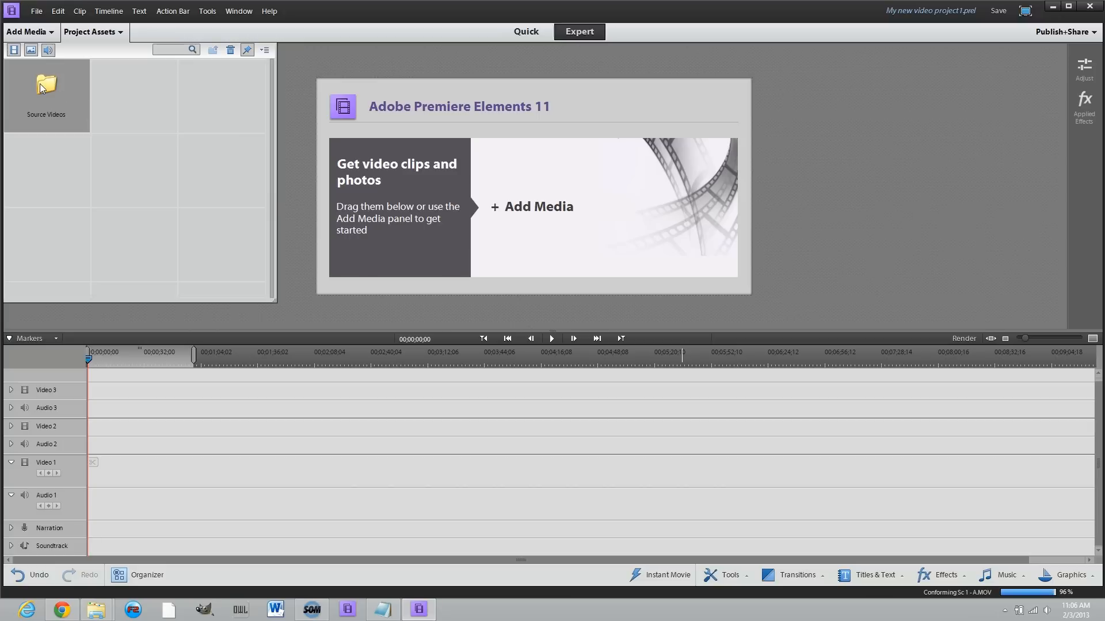
pyautogui.doubleClick(41, 87)
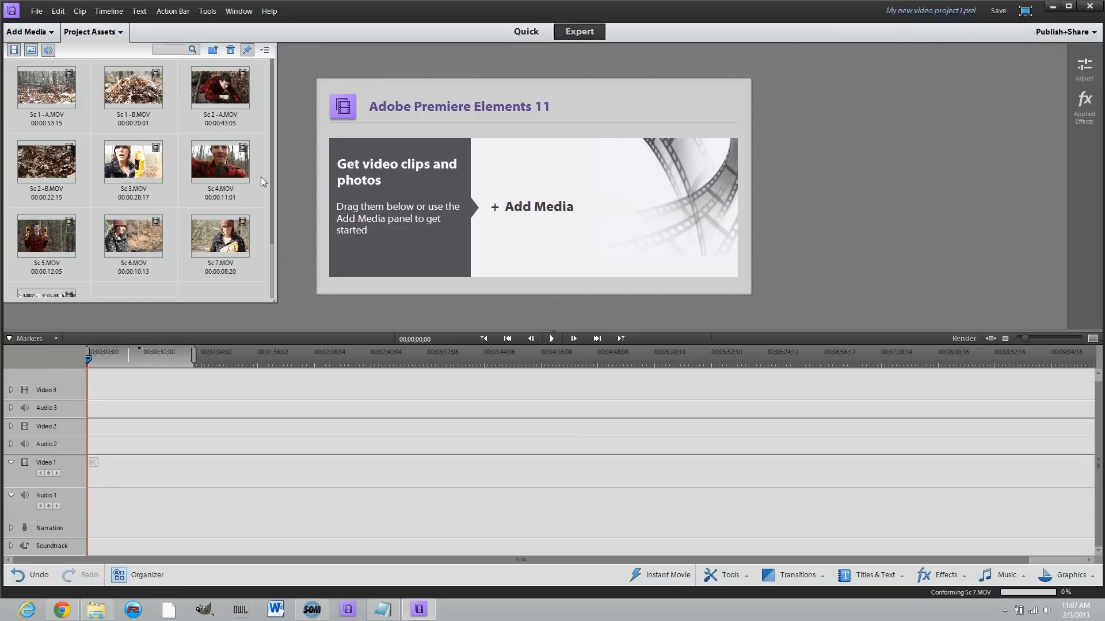
pyautogui.click(141, 83)
pyautogui.moveTo(140, 83); pyautogui.dragTo(49, 474)
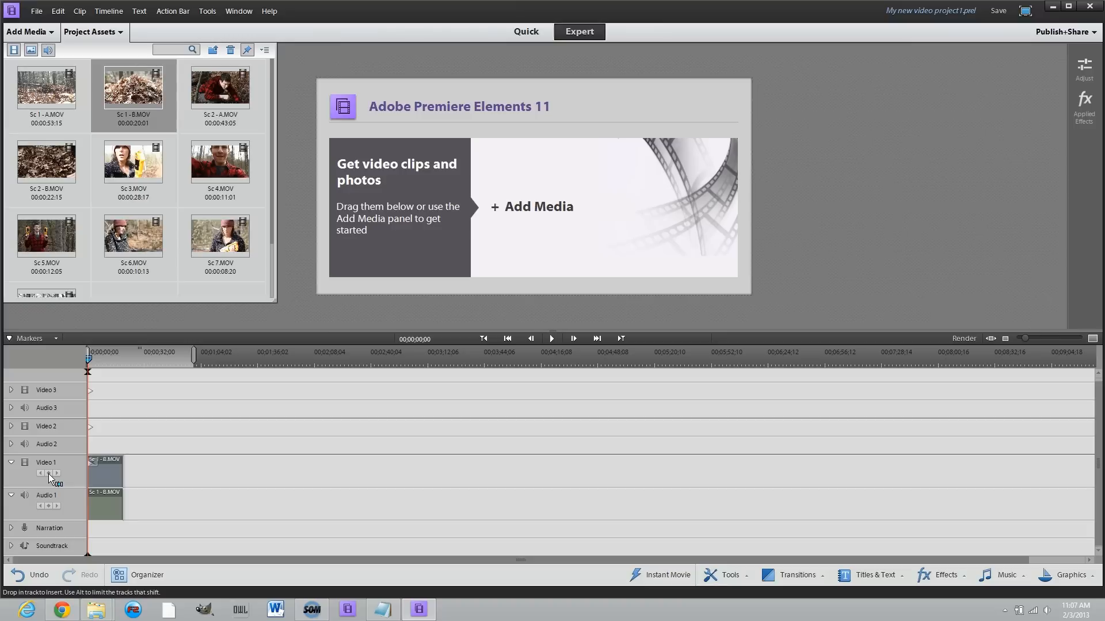
pyautogui.moveTo(49, 474); pyautogui.dragTo(48, 474)
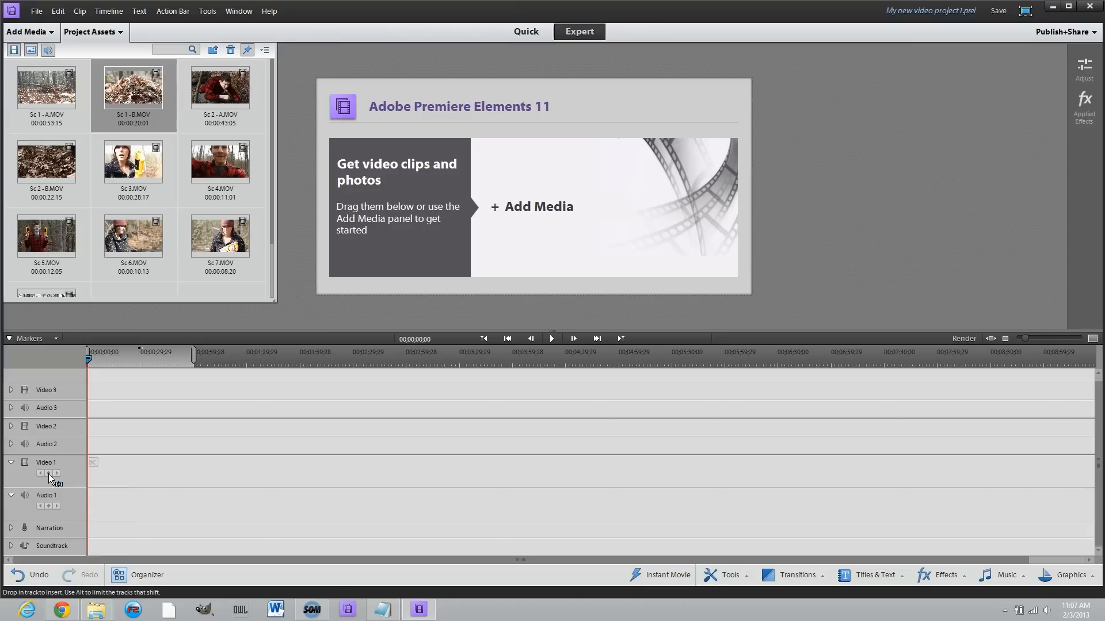
pyautogui.moveTo(88, 356); pyautogui.dragTo(106, 359)
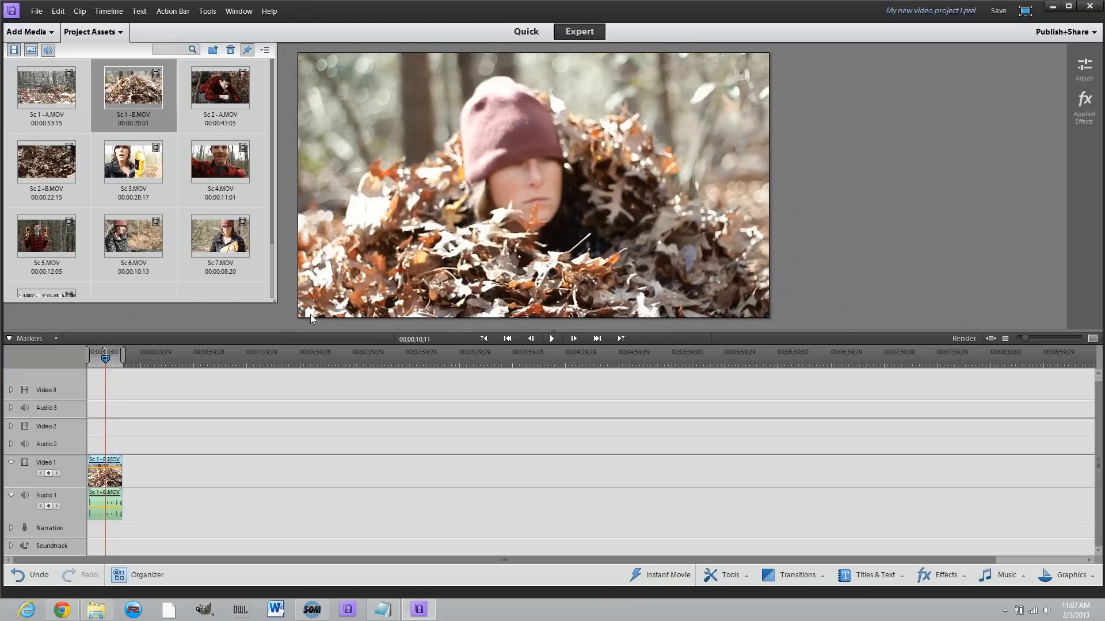
pyautogui.press('space')
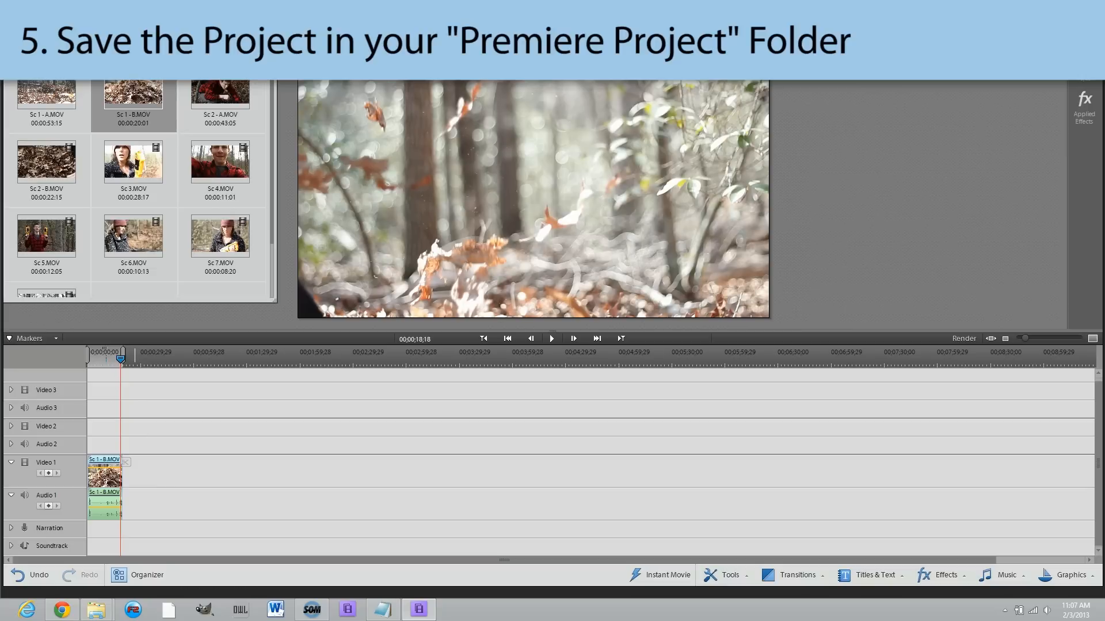
# - Save the project as Tutorial Video in the Premiere Project subfolder of the desktop's Tutorial Video folder
pyautogui.click(37, 11)
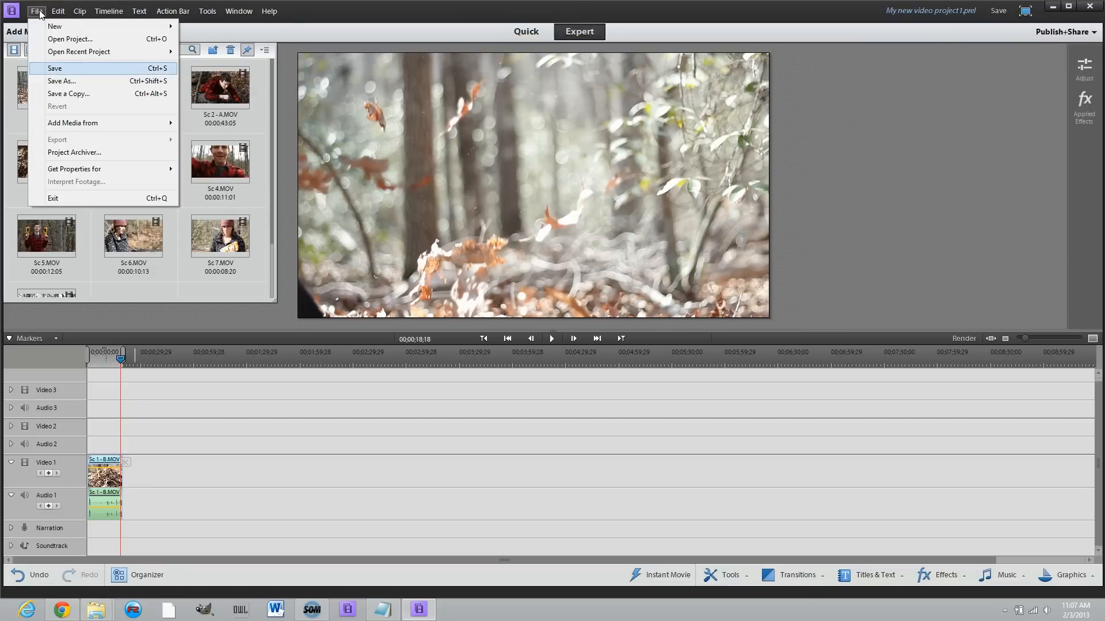
pyautogui.click(140, 68)
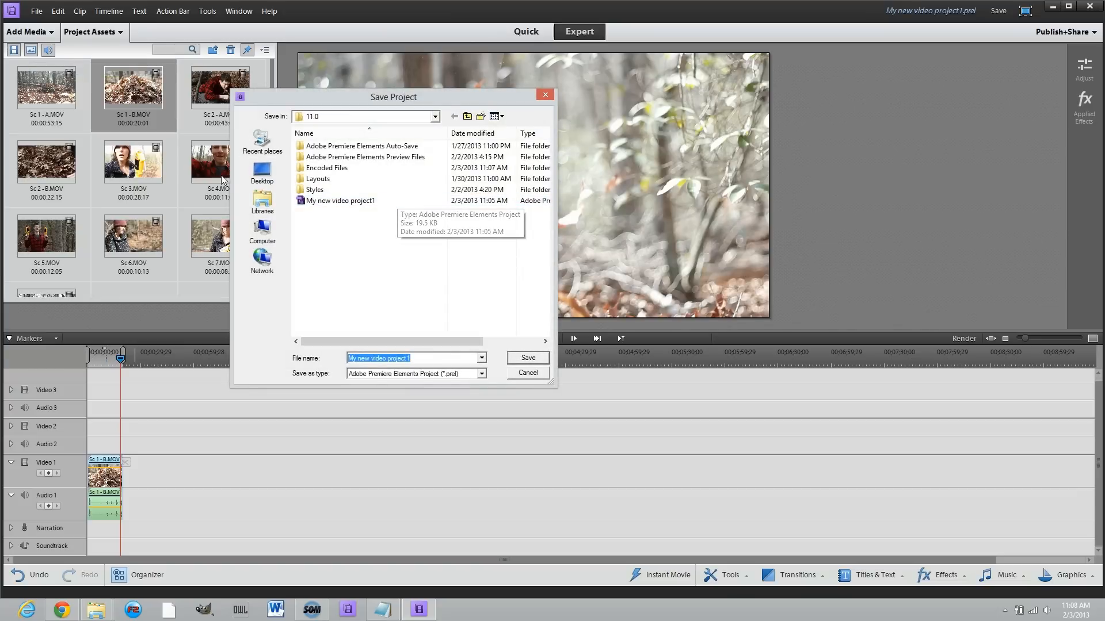
pyautogui.click(246, 174)
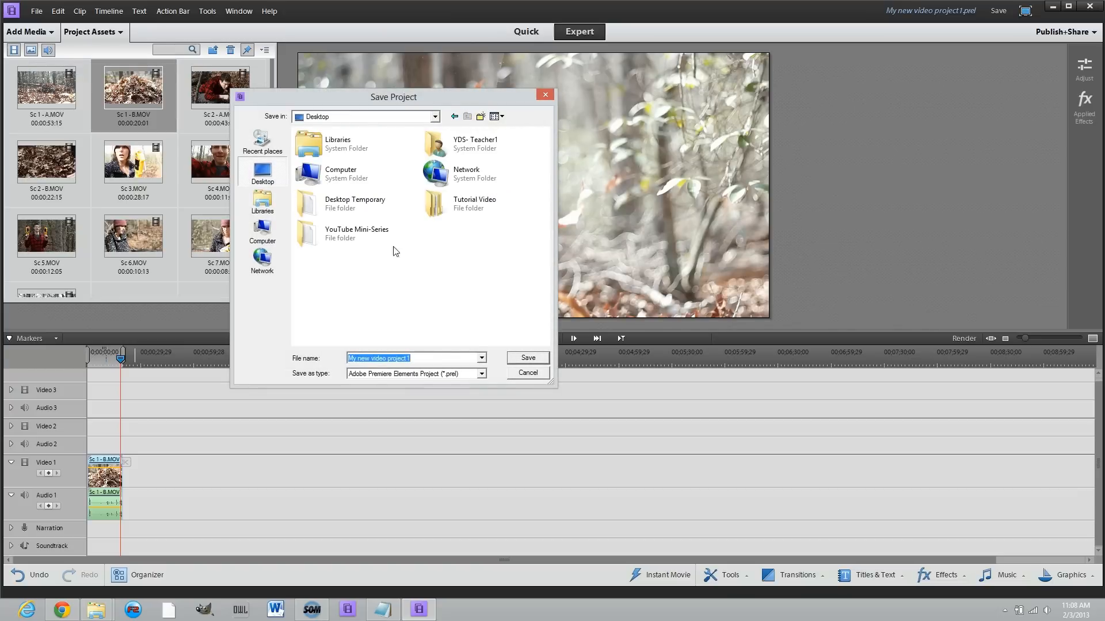
pyautogui.doubleClick(466, 203)
pyautogui.click(316, 147)
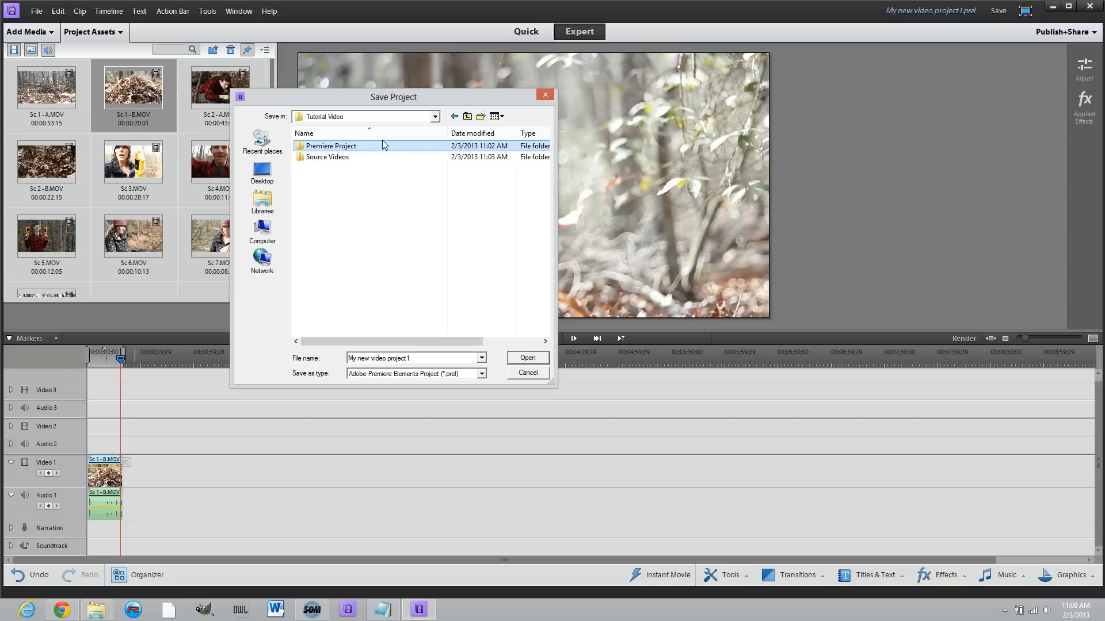
pyautogui.doubleClick(322, 151)
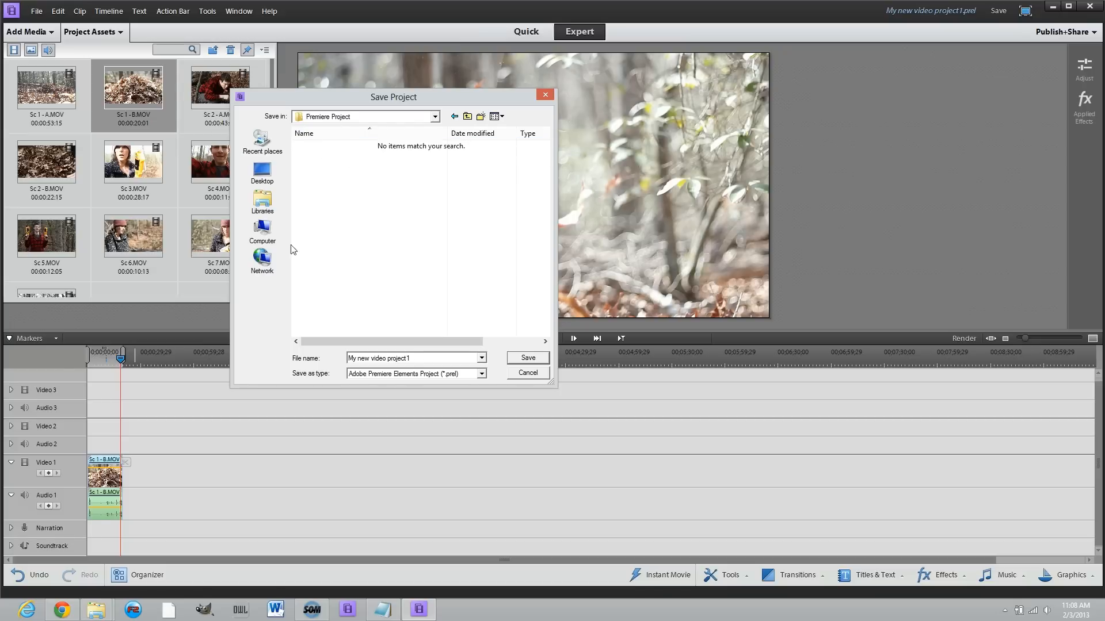
pyautogui.moveTo(411, 358); pyautogui.dragTo(181, 334)
pyautogui.write('Tutorial Video')
pyautogui.click(527, 358)
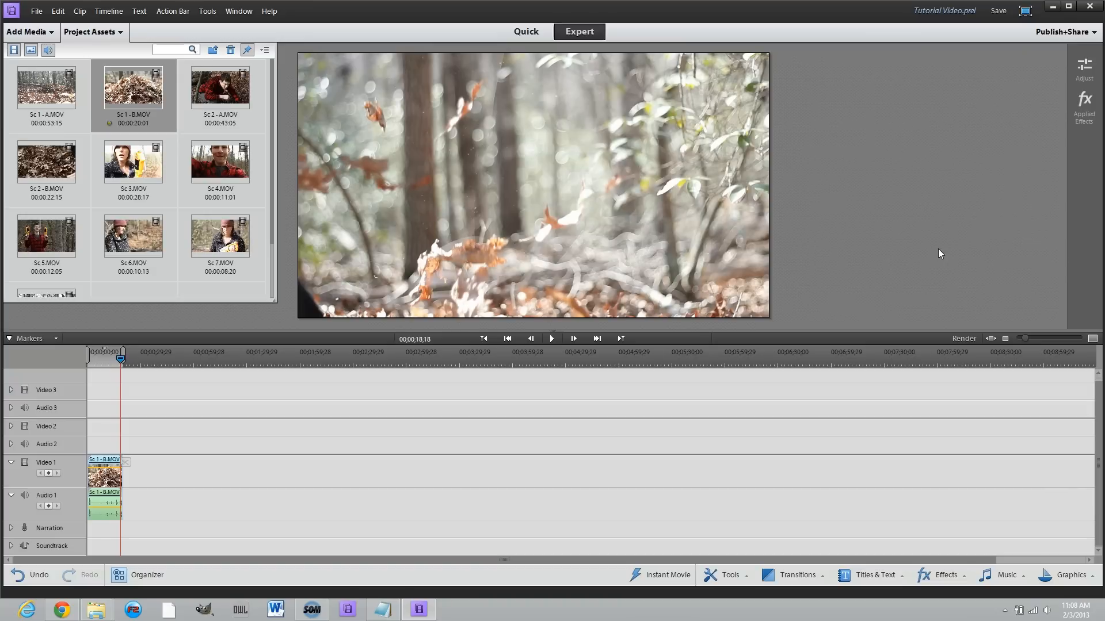
# - Close Premiere Elements and the Source Videos folder window to return to the desktop
pyautogui.moveTo(1097, 10)
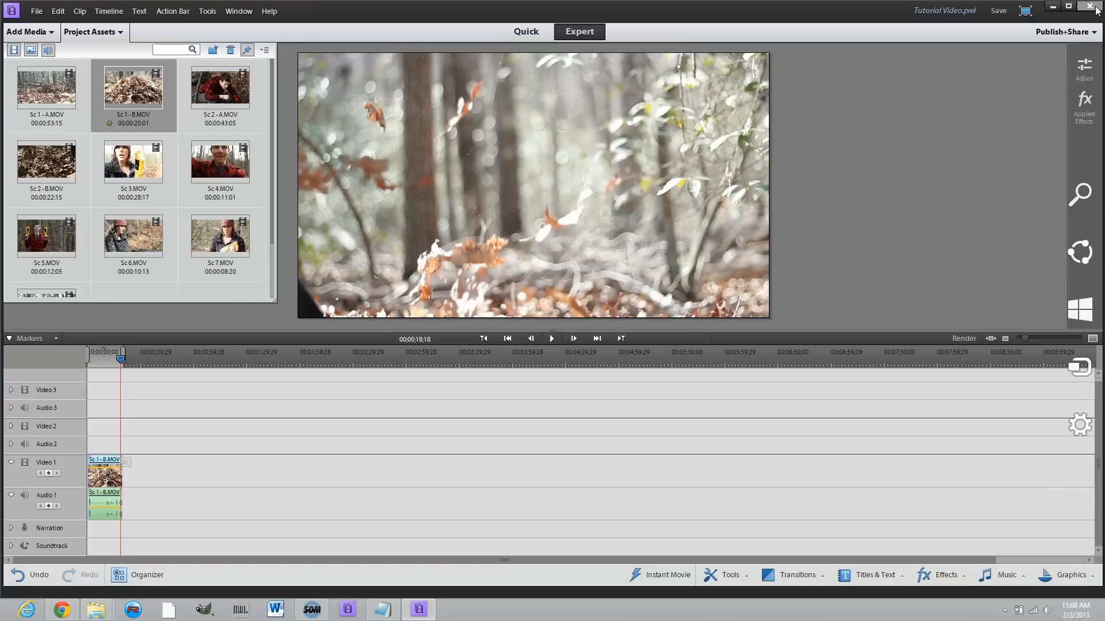
pyautogui.click(1097, 9)
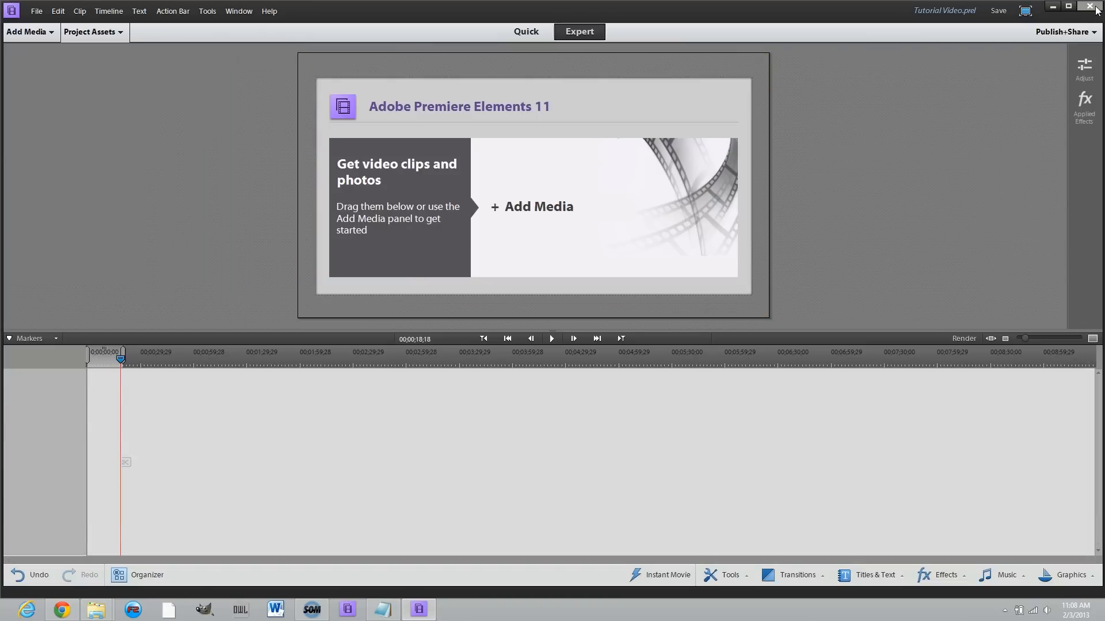
pyautogui.click(1097, 9)
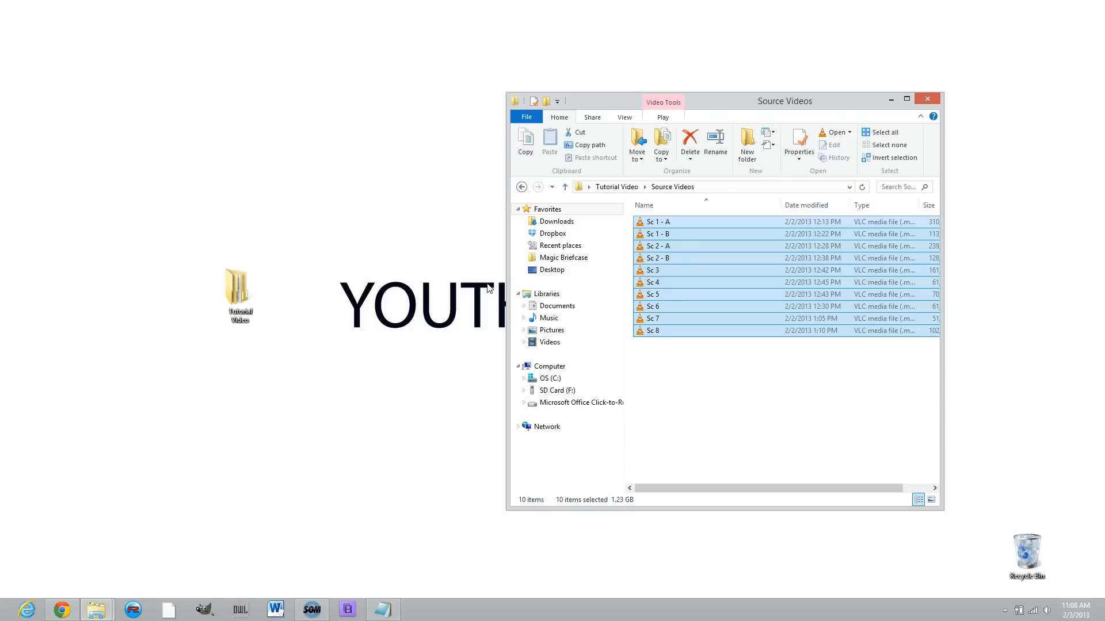
pyautogui.click(928, 99)
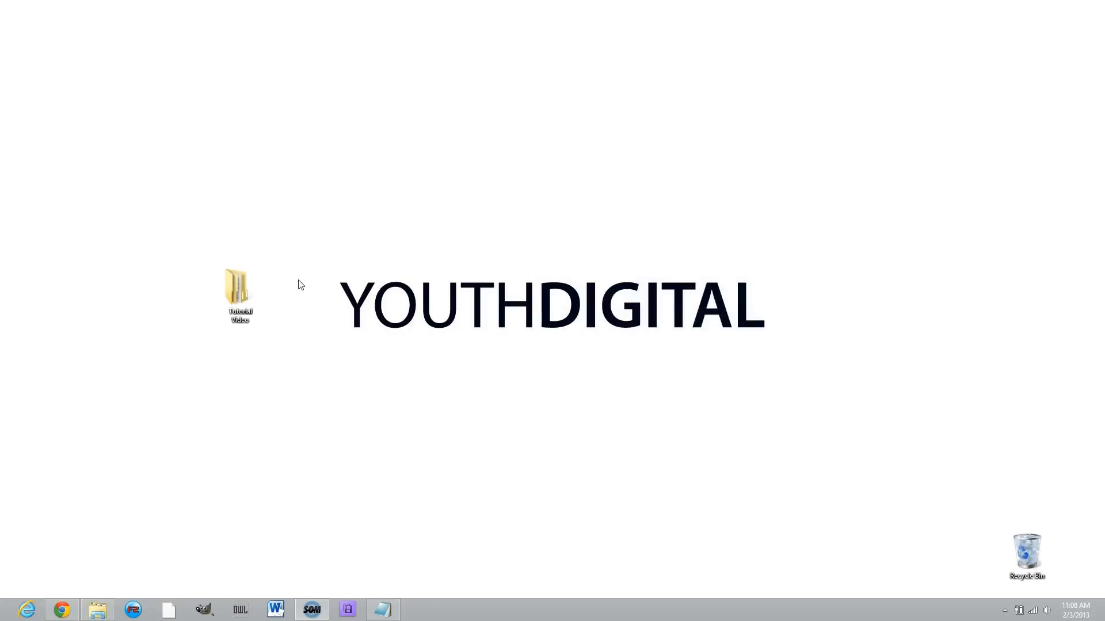
# - Check the desktop's Tutorial Video folder for the saved project file in Premiere Project, and close the window
pyautogui.doubleClick(246, 285)
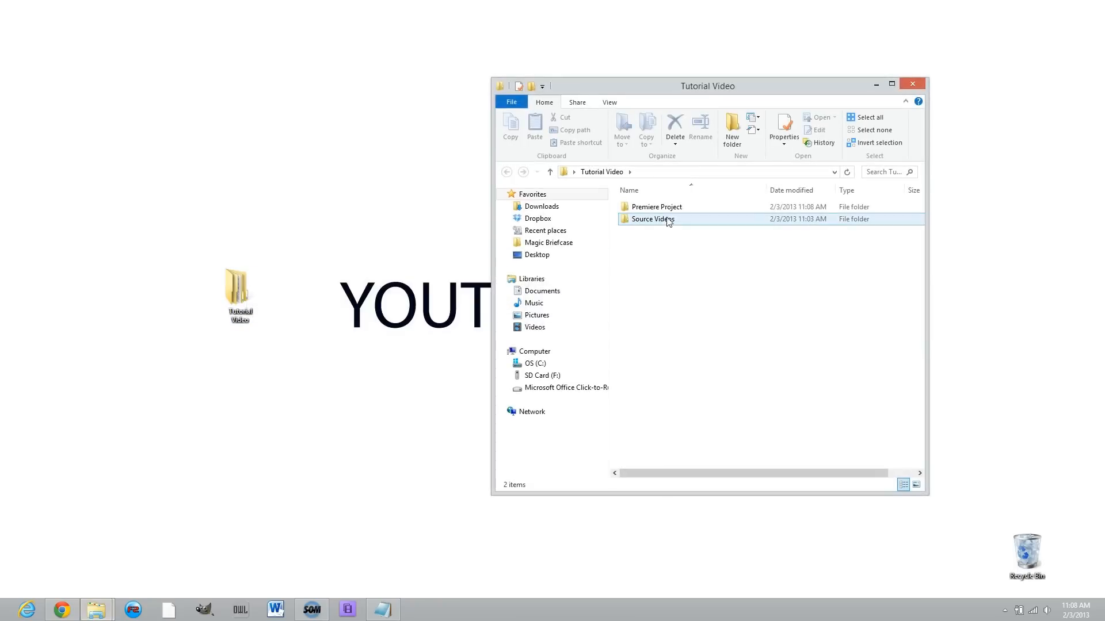
pyautogui.doubleClick(656, 207)
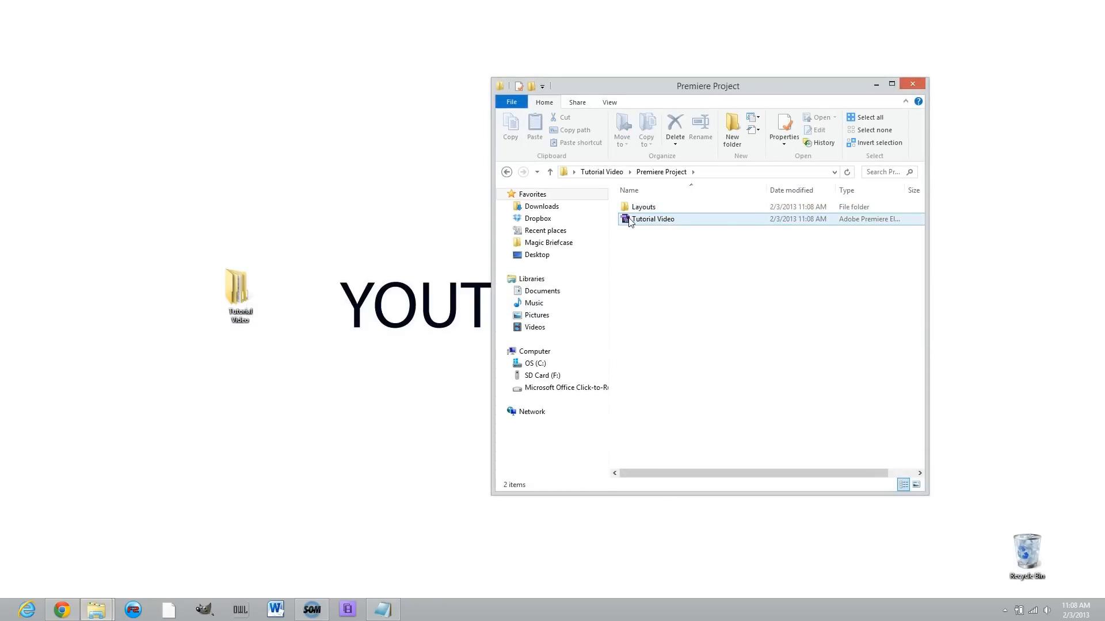
pyautogui.click(650, 222)
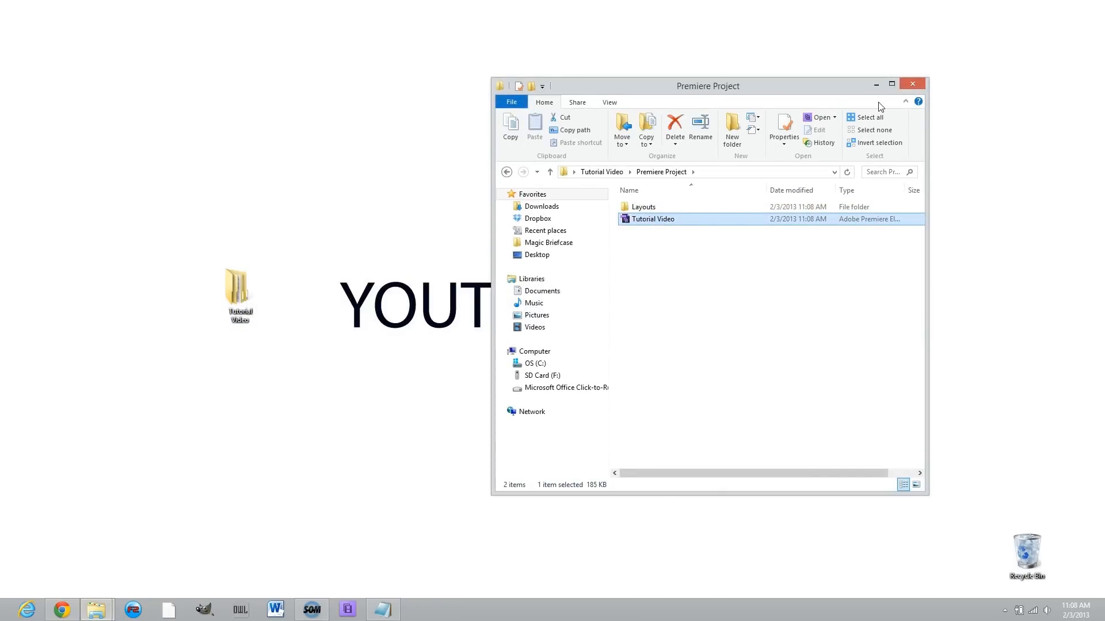
pyautogui.click(914, 85)
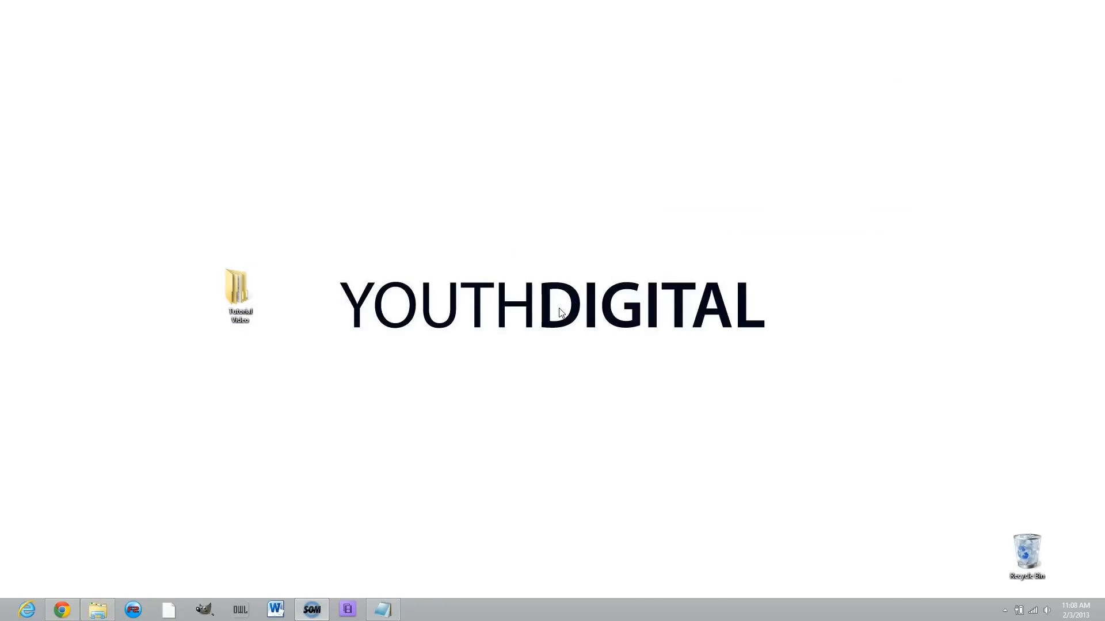